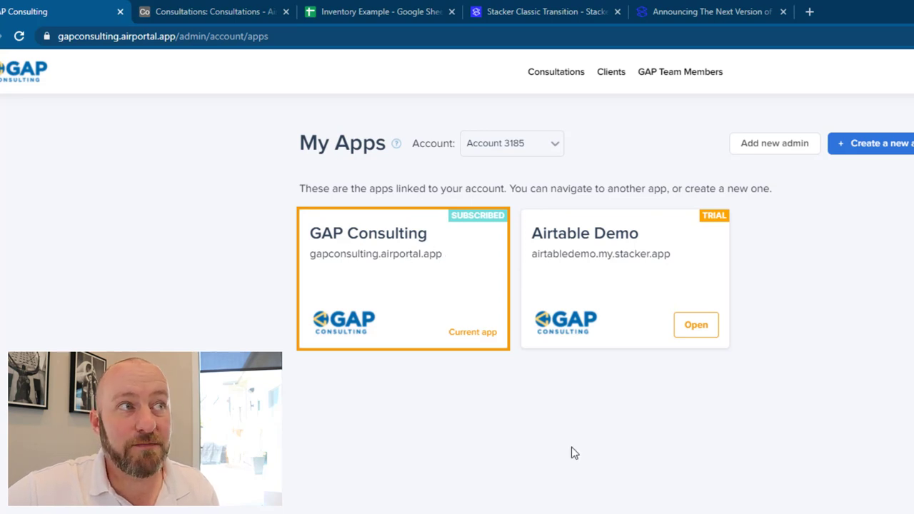
Open the Airtable Demo app and its 'Announcing The Next Version of Stacker' blog post
click(588, 268)
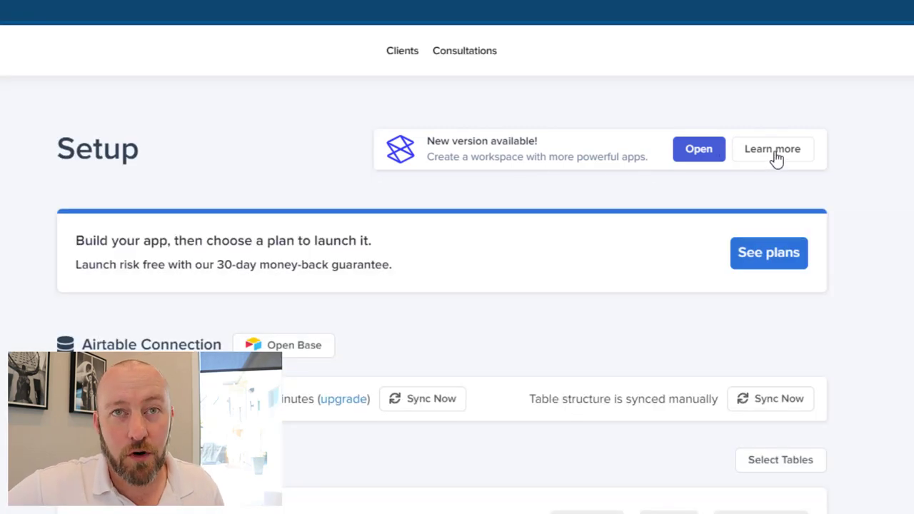
click(777, 159)
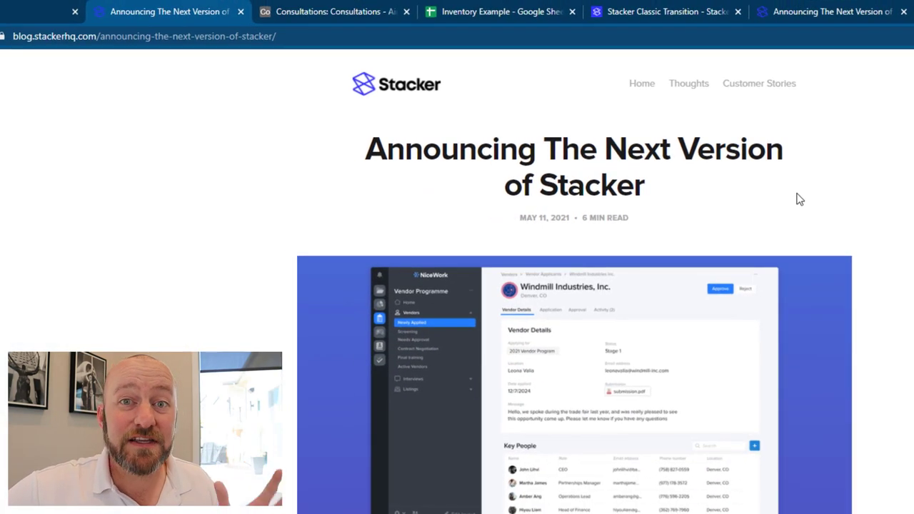
scroll(815, 197, down, 10)
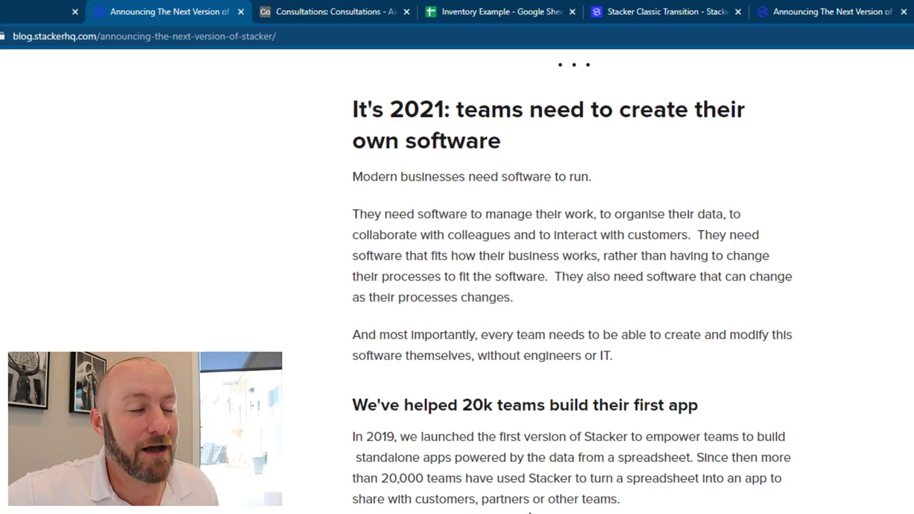
scroll(559, 494, down, 5)
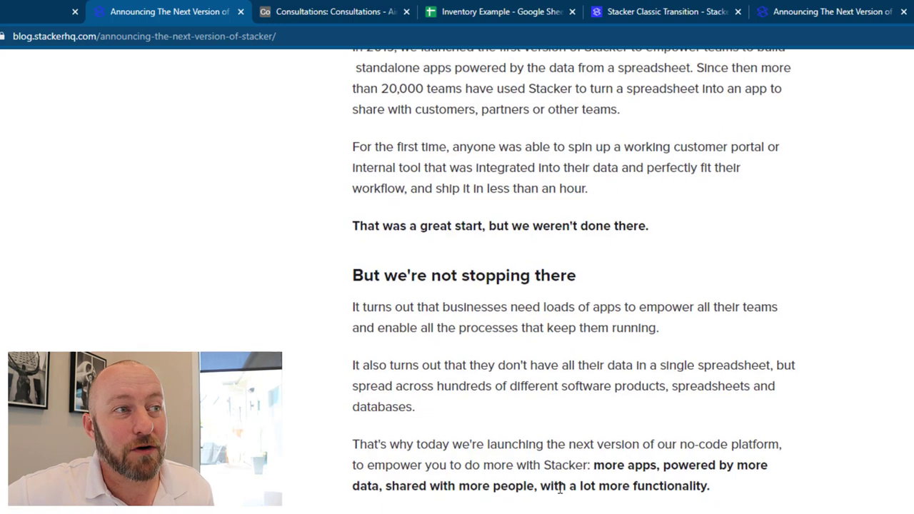
scroll(560, 488, down, 2)
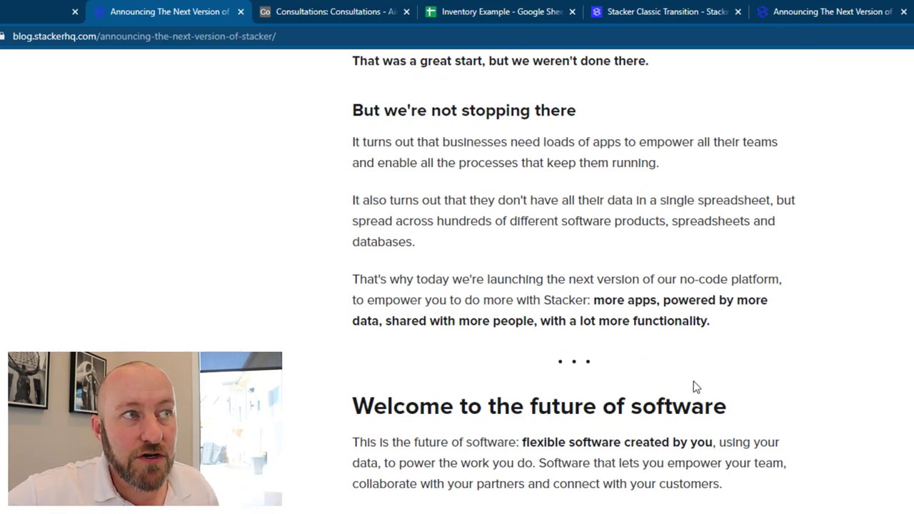
scroll(772, 415, down, 2)
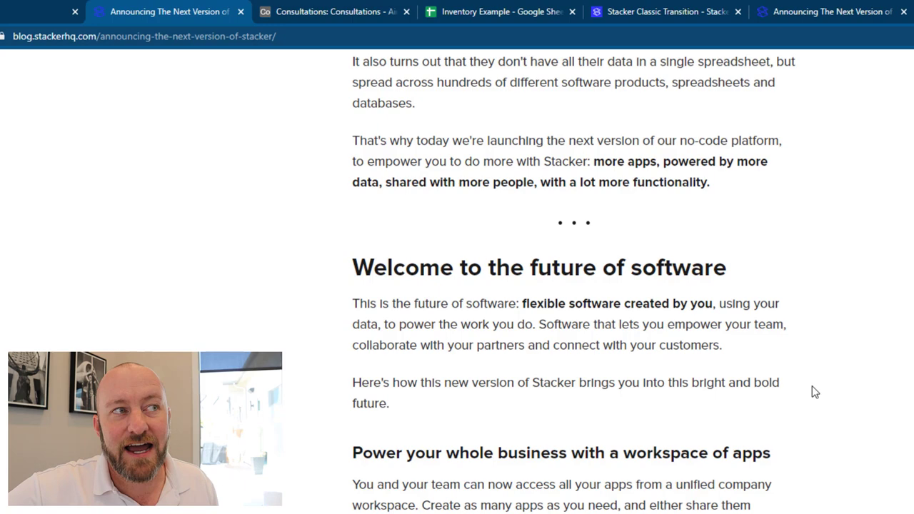
scroll(816, 403, down, 4)
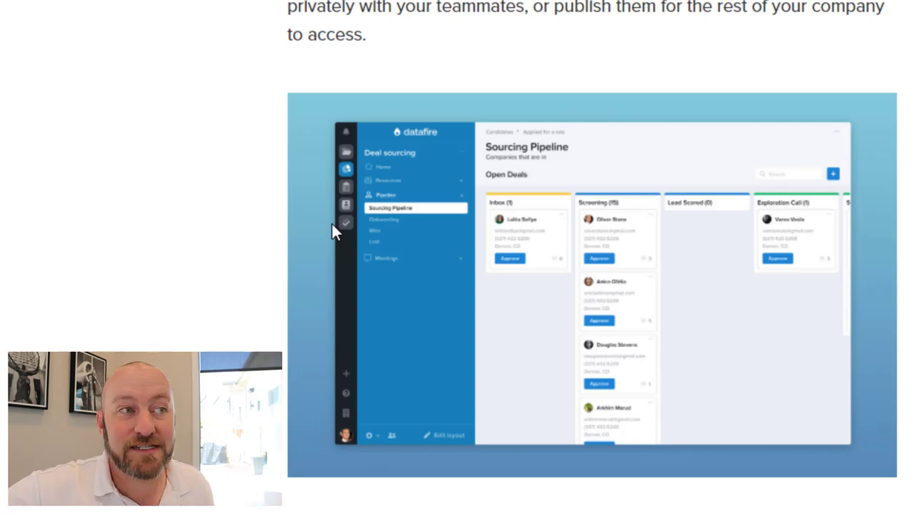
scroll(216, 227, down, 10)
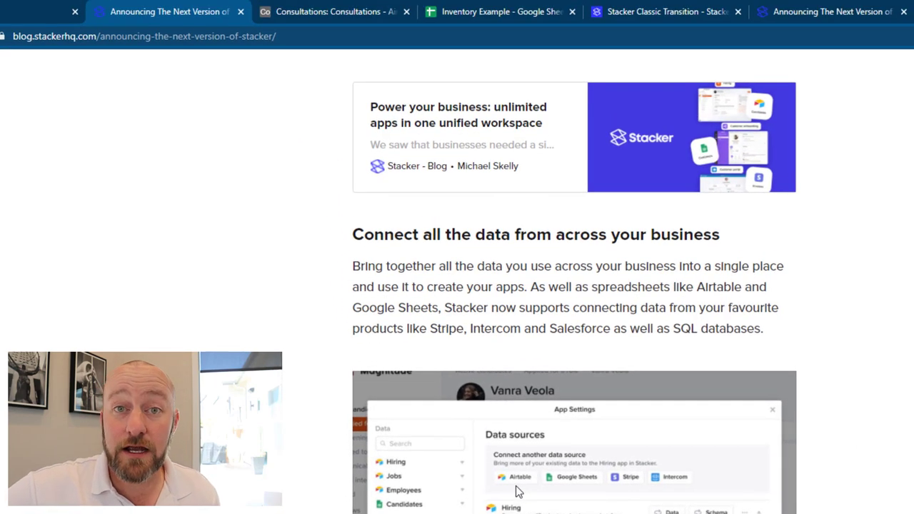
Read the blog post down to 'Try the new Stacker today', then return to the Airtable Demo tab
scroll(518, 492, down, 6)
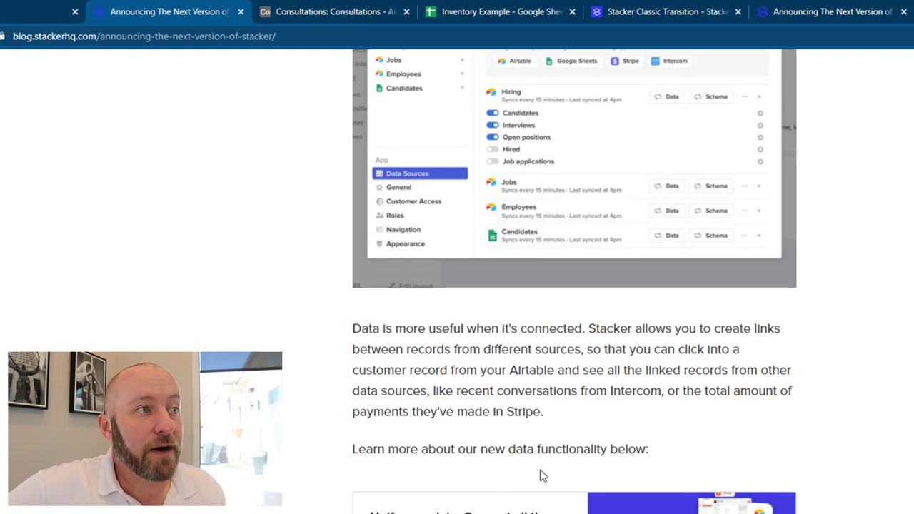
scroll(535, 479, down, 6)
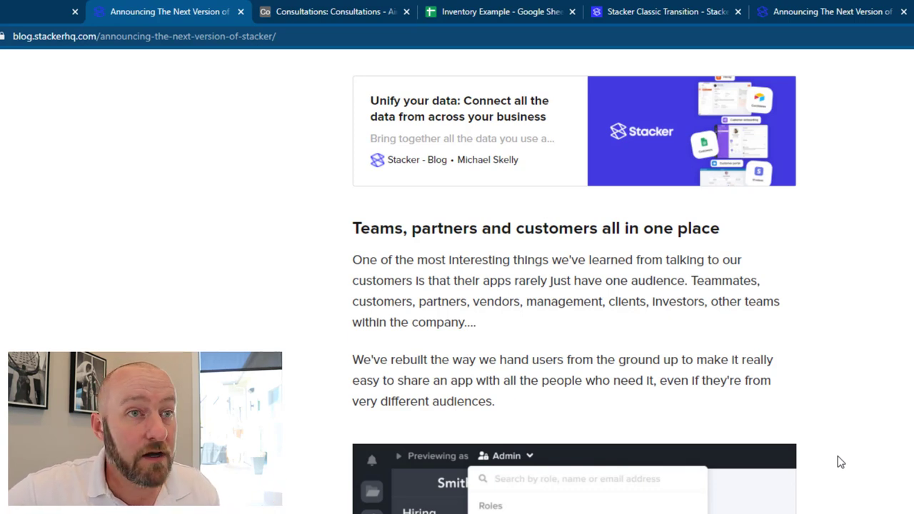
scroll(839, 461, down, 9)
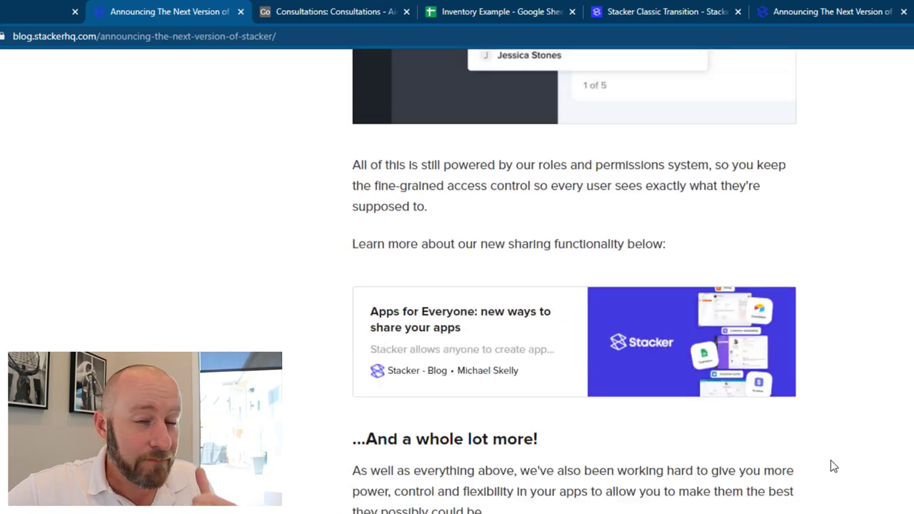
scroll(831, 461, down, 3)
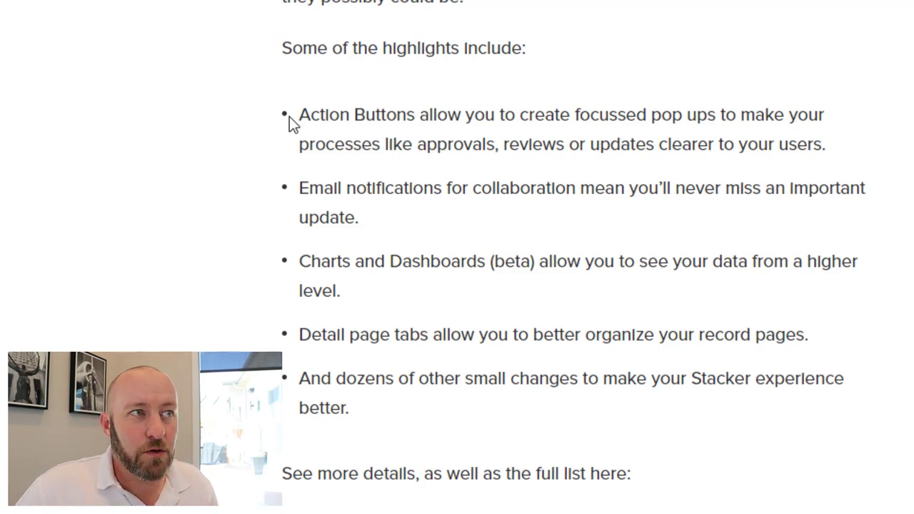
scroll(293, 128, up, 3)
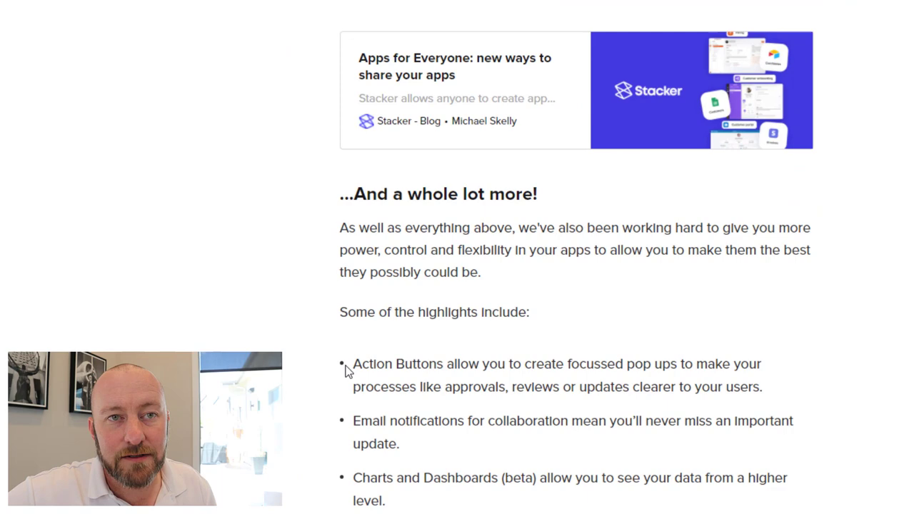
scroll(319, 403, down, 3)
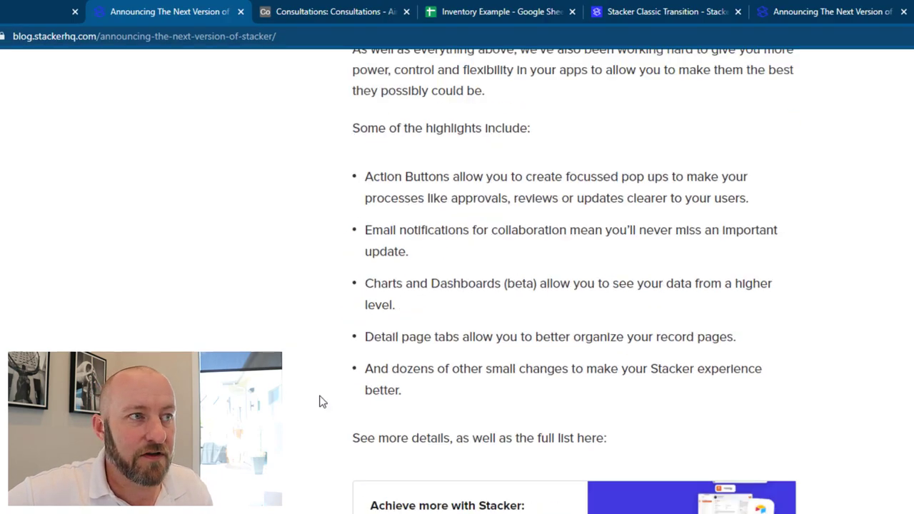
scroll(320, 401, down, 8)
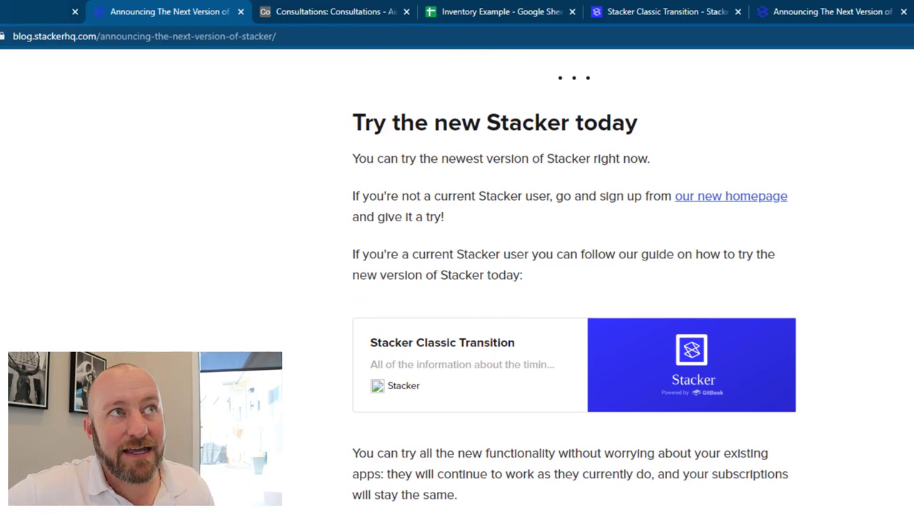
key(ctrl+shift+Tab)
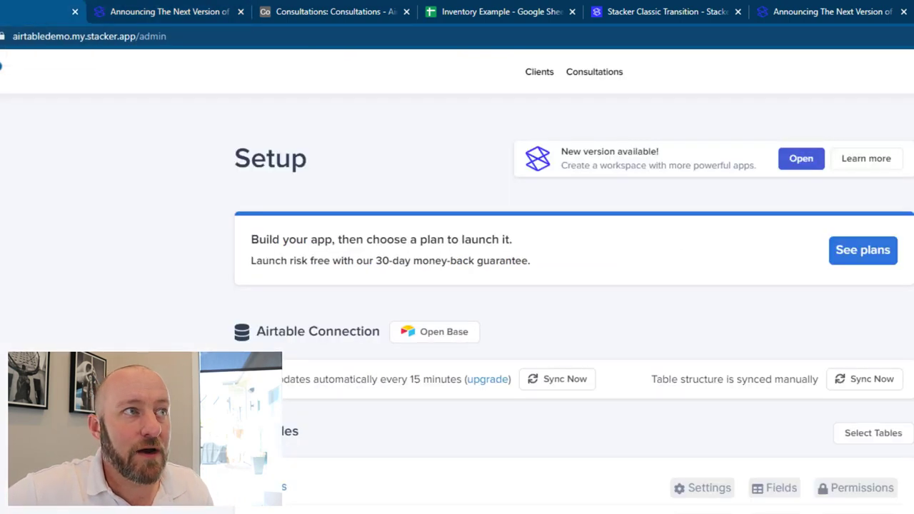
Create the new-version 'New Version - Test' workspace and bring up its General settings
click(799, 160)
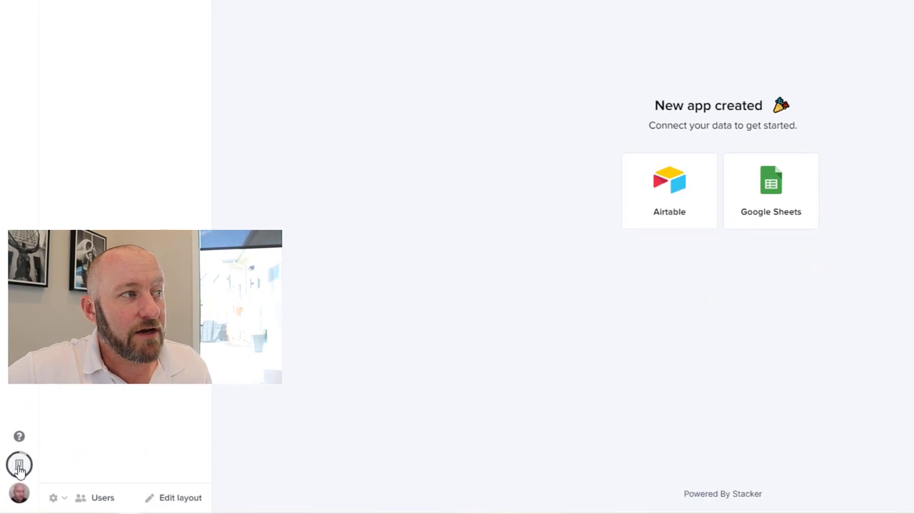
click(20, 466)
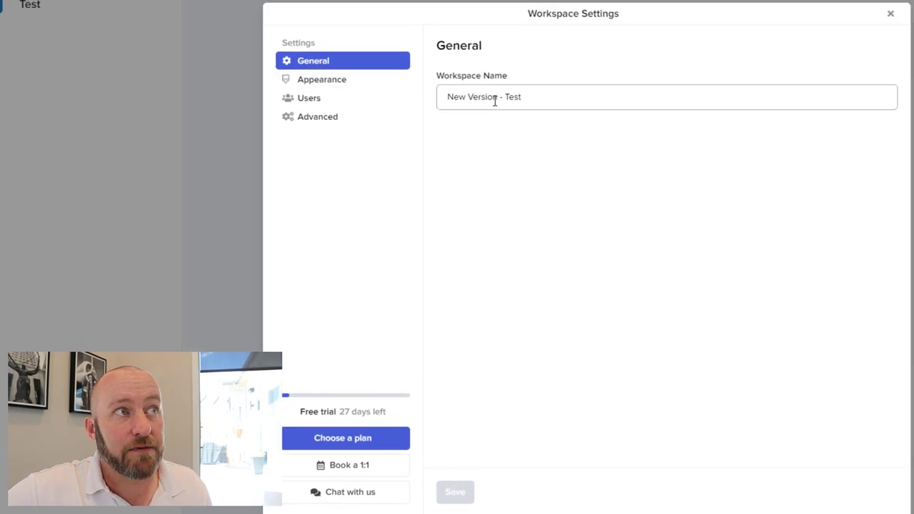
Rename the workspace to 'Example for New Stacker' and view its Appearance settings
double_click(495, 98)
click(487, 96)
double_click(485, 94)
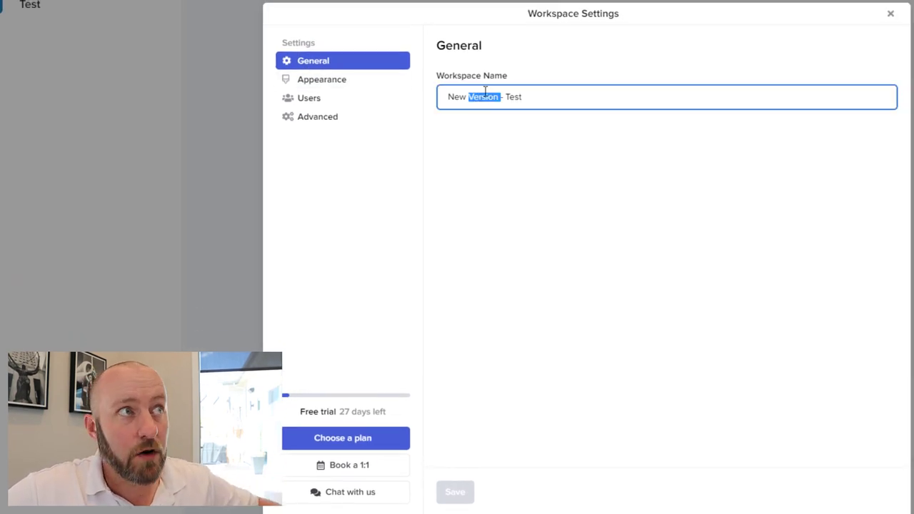
triple_click(485, 94)
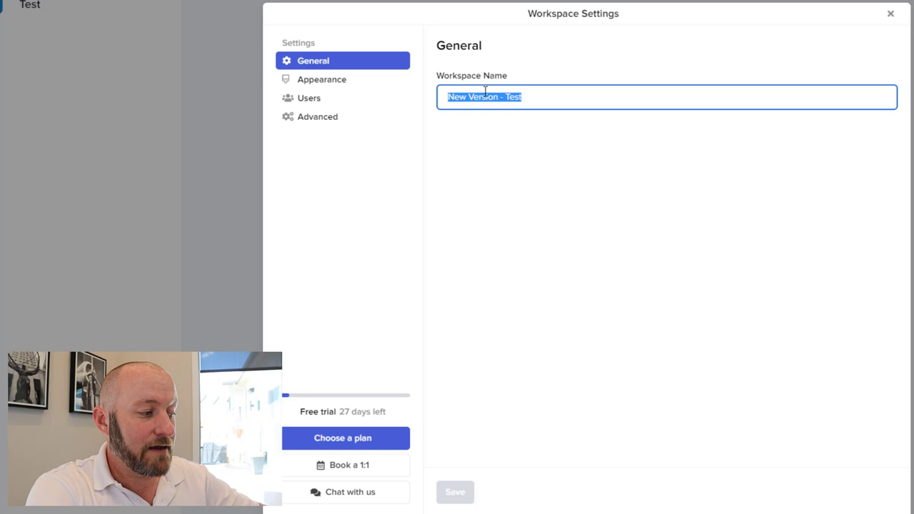
text(Example for Ne)
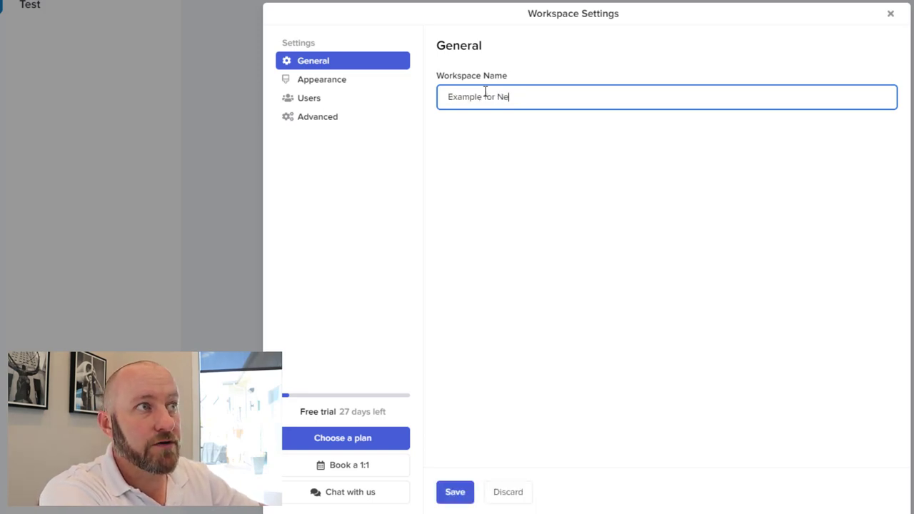
text(w Stacker)
key(Return)
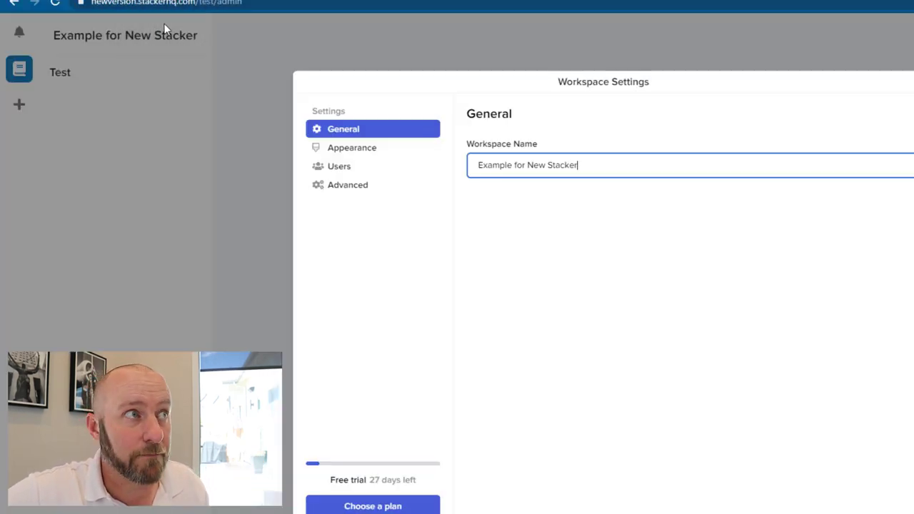
click(348, 149)
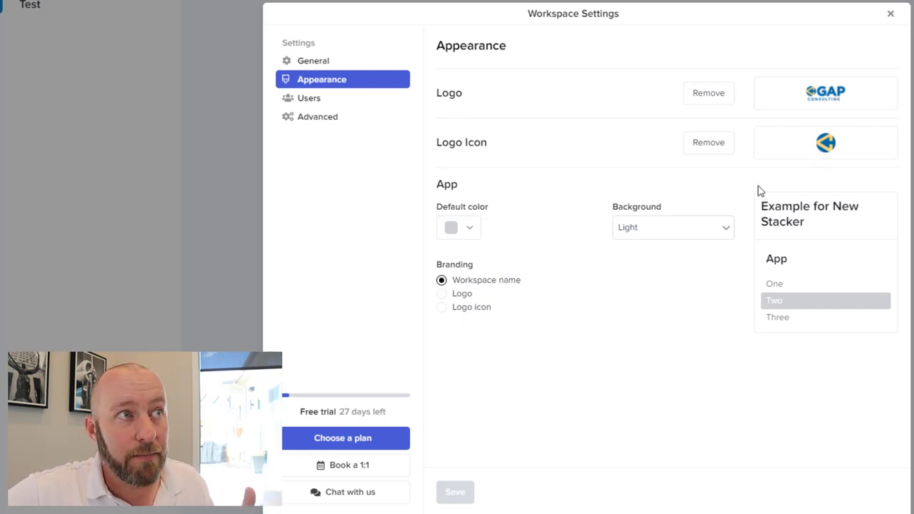
Set the default app colour to purple
click(470, 230)
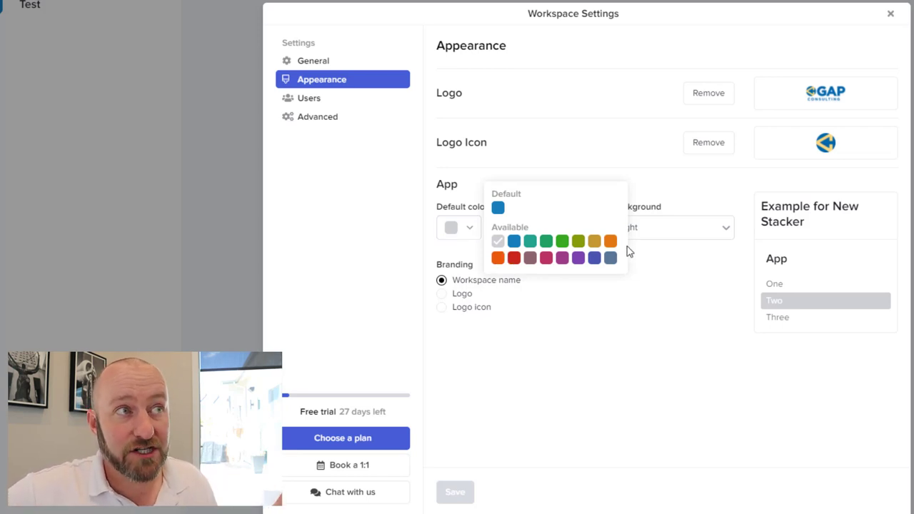
click(563, 258)
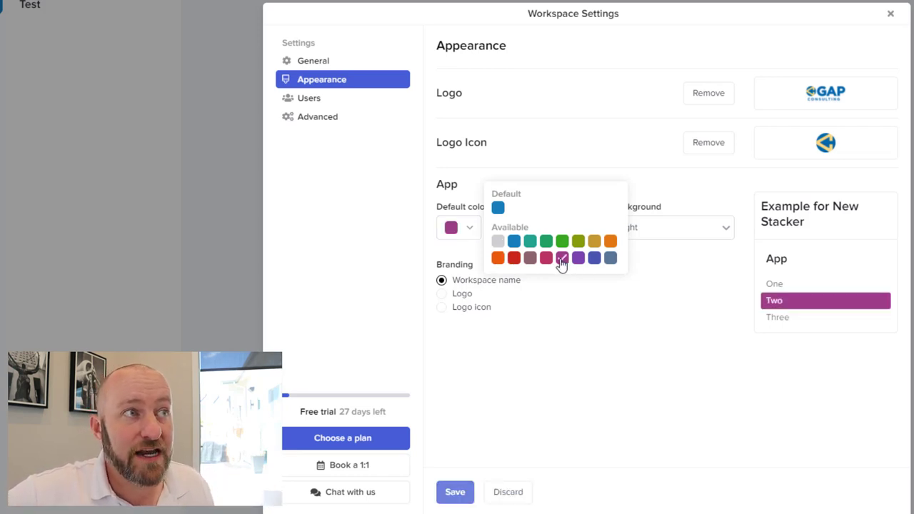
click(658, 321)
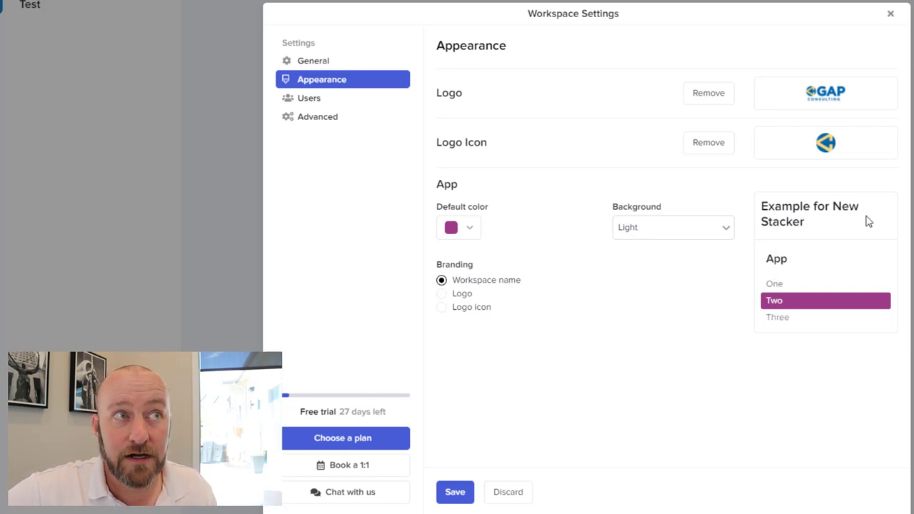
Try Dark grey and App color backgrounds, settling on a Light background
click(689, 233)
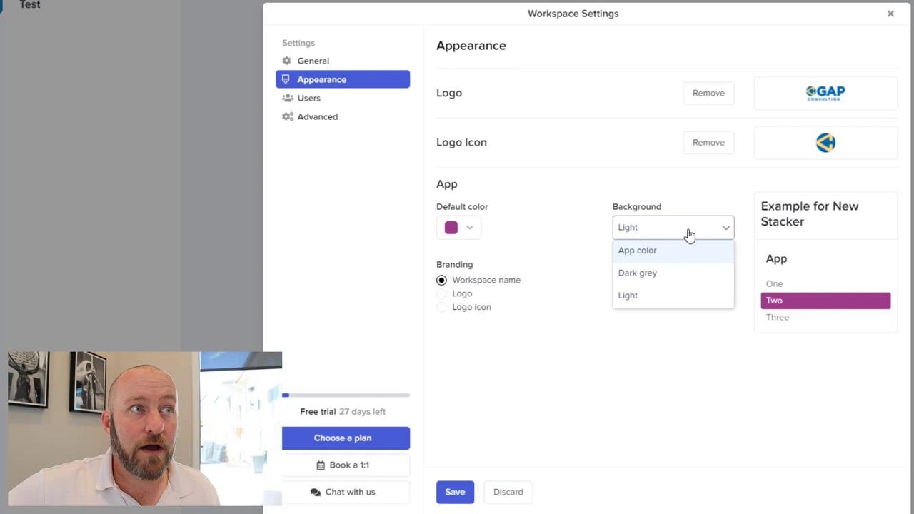
click(639, 273)
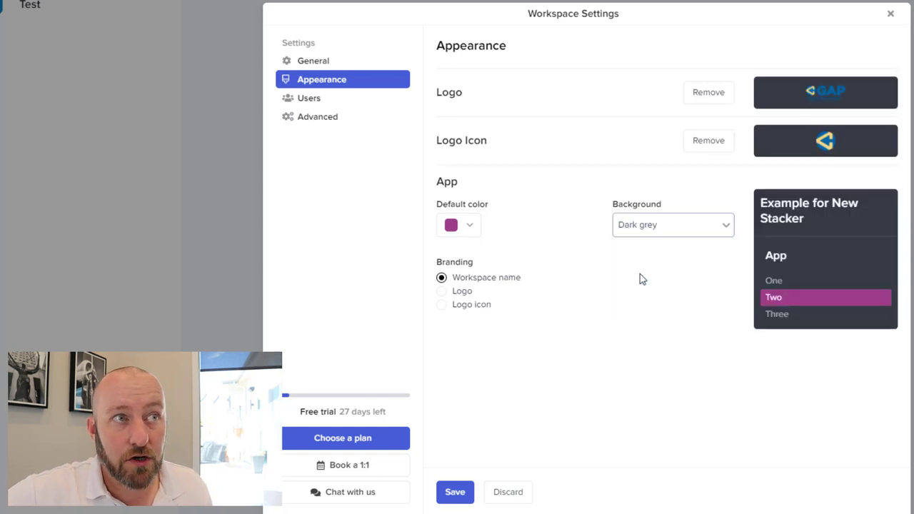
click(654, 238)
click(647, 295)
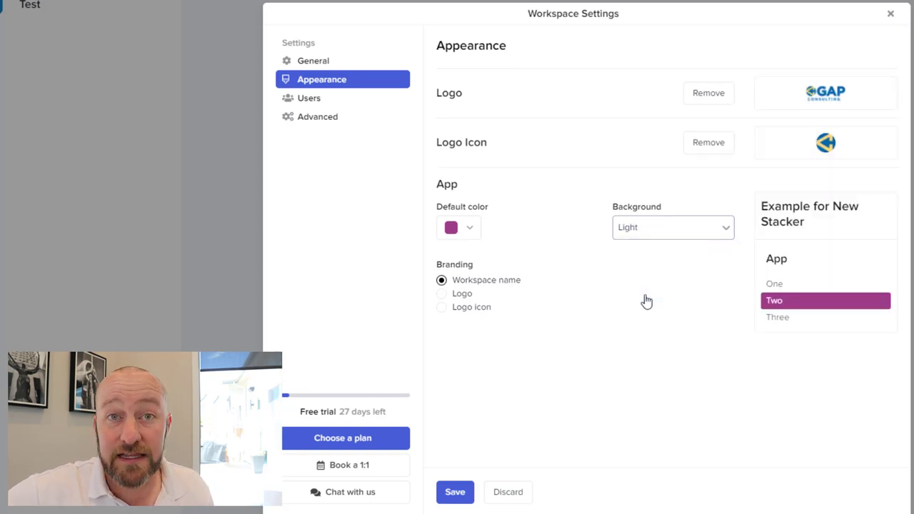
click(656, 231)
click(650, 251)
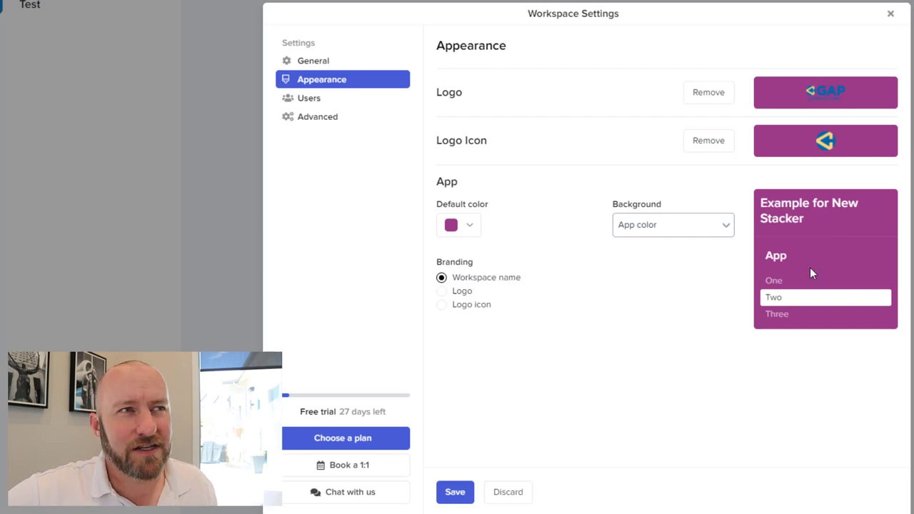
click(717, 226)
click(657, 292)
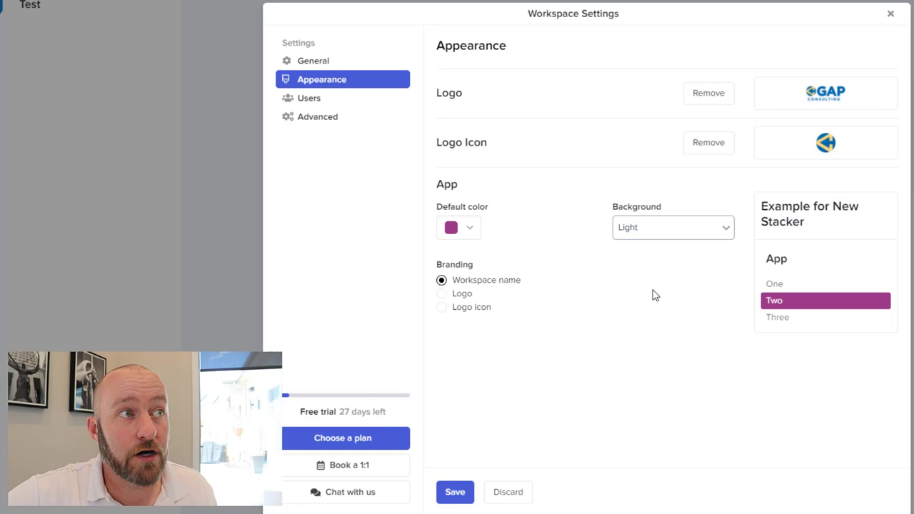
Try logo and icon branding, settle on workspace-name branding, then view the Users list
click(459, 296)
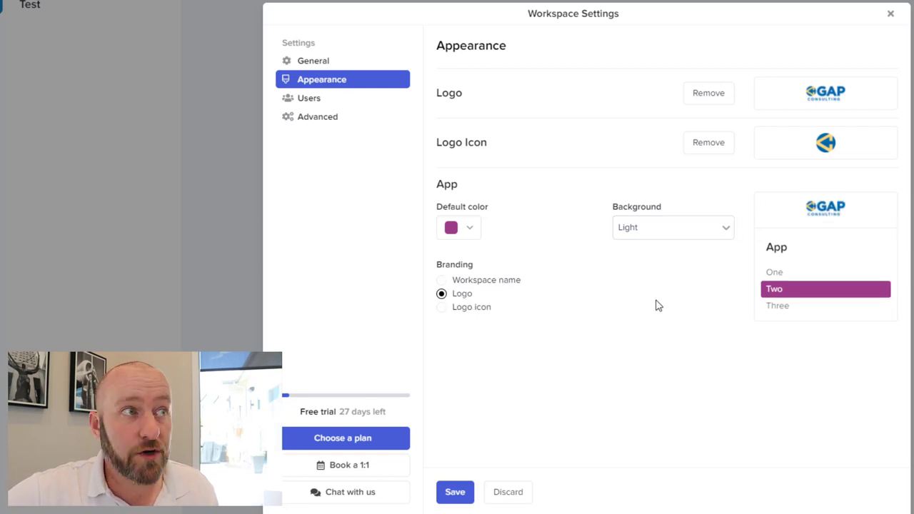
click(476, 308)
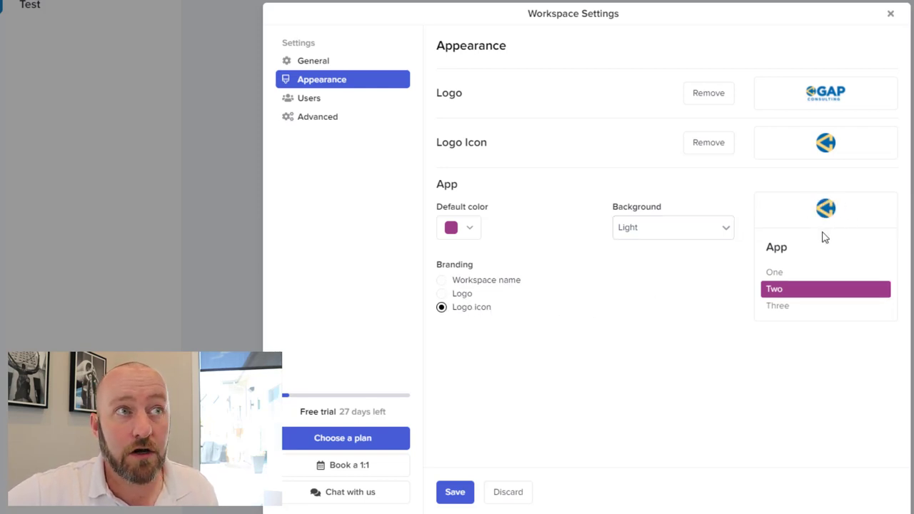
click(452, 281)
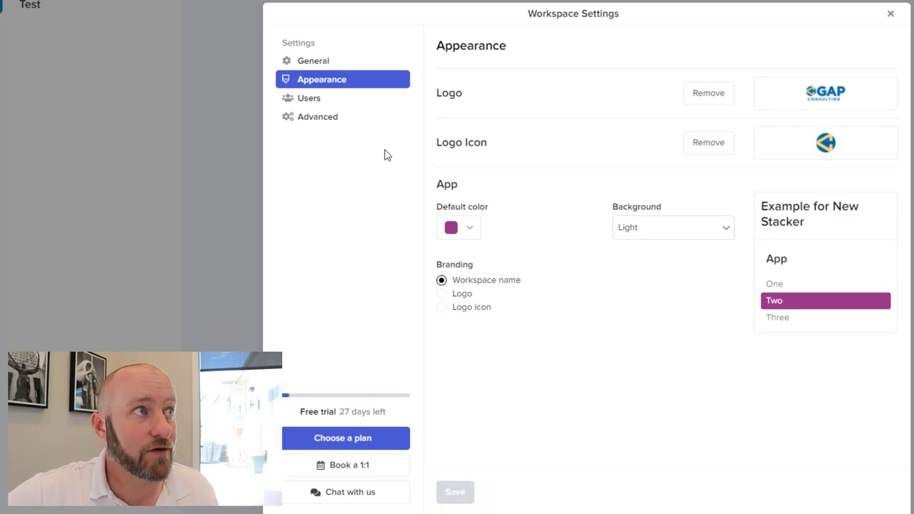
click(318, 105)
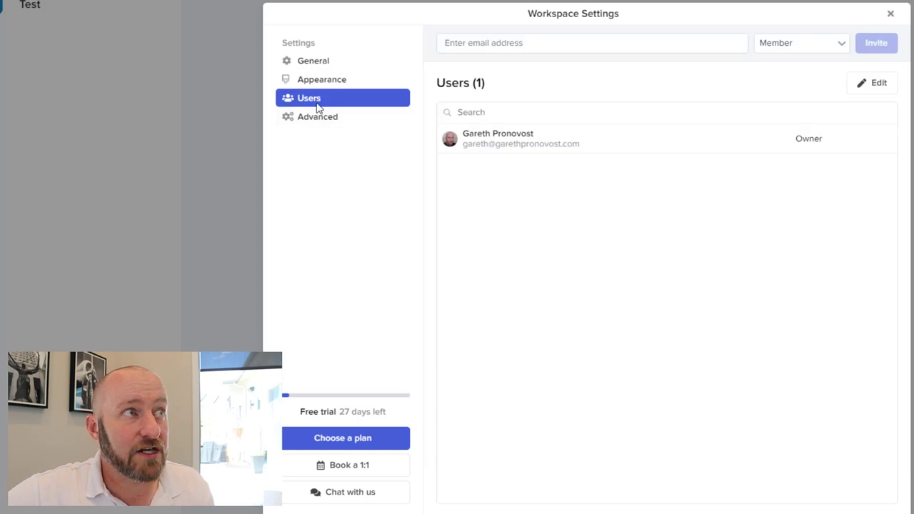
Inspect the invite e-mail field and invitee role options without inviting anyone
click(550, 41)
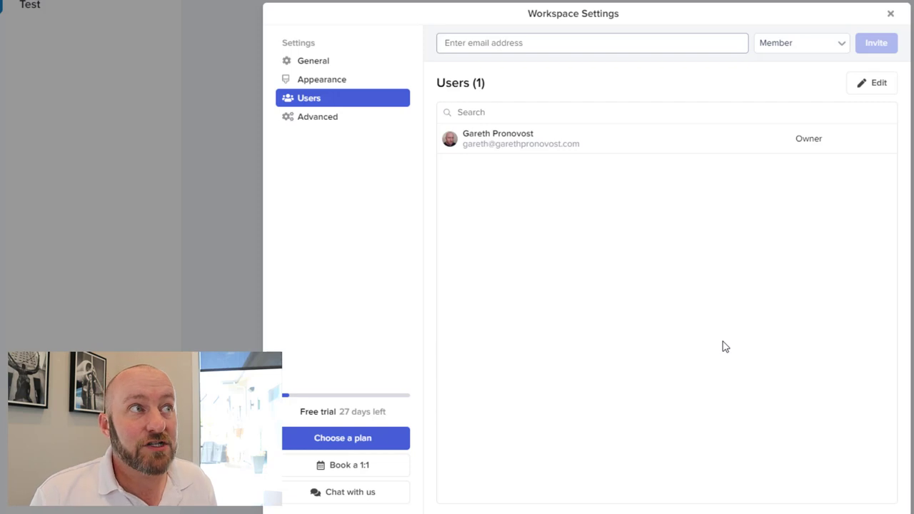
click(507, 43)
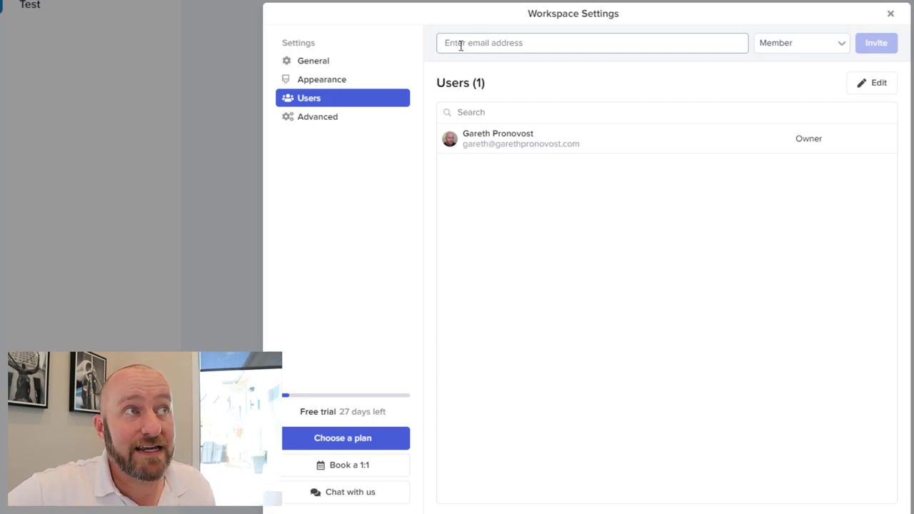
click(817, 44)
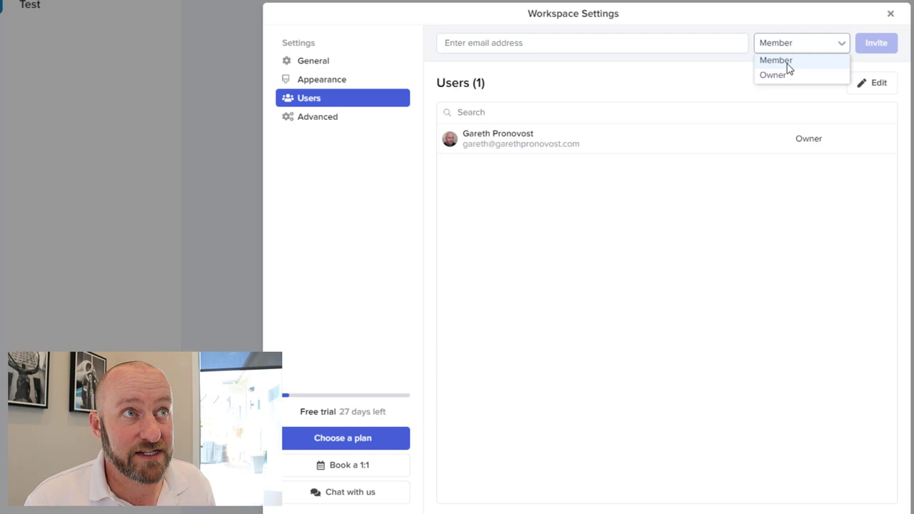
click(761, 208)
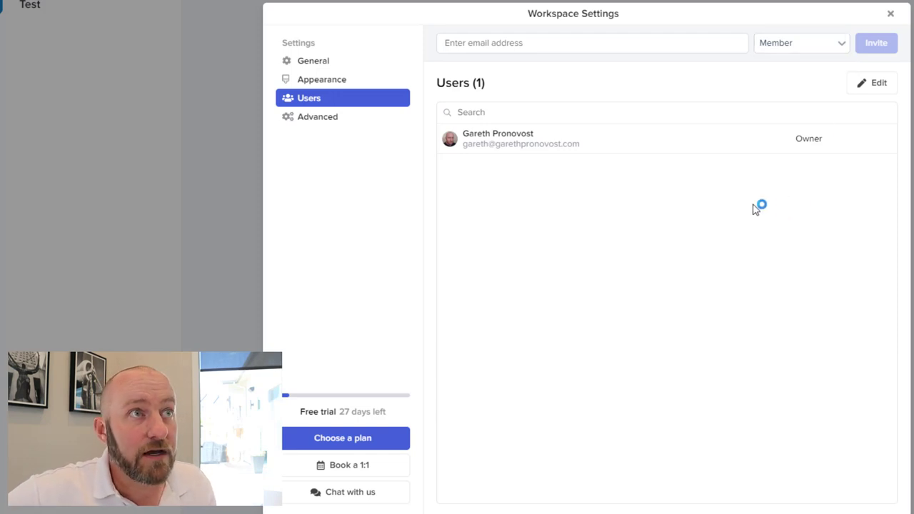
Review existing user roles, cancel without changes, and show the Advanced user settings
click(866, 91)
click(833, 143)
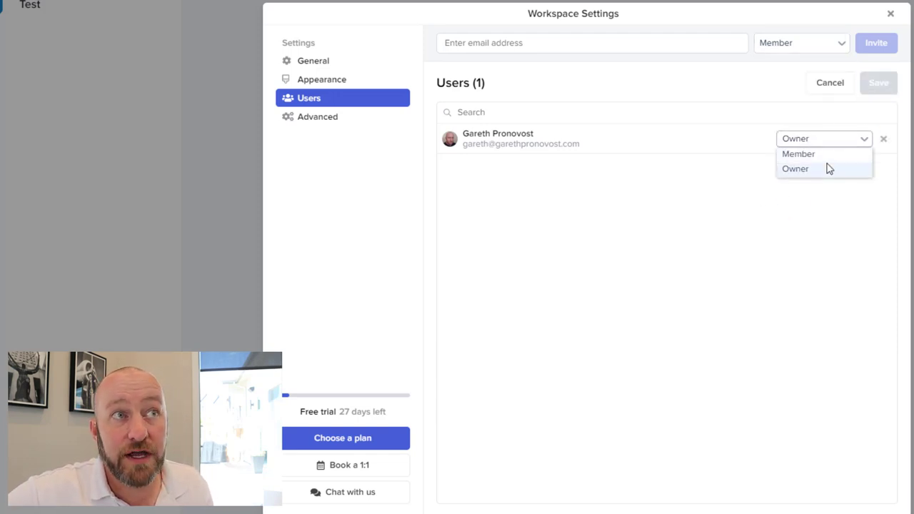
click(689, 216)
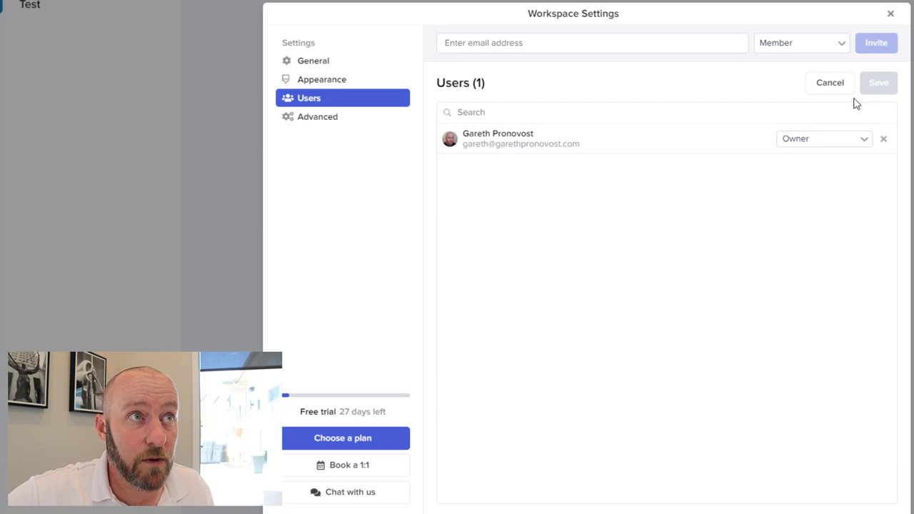
click(829, 90)
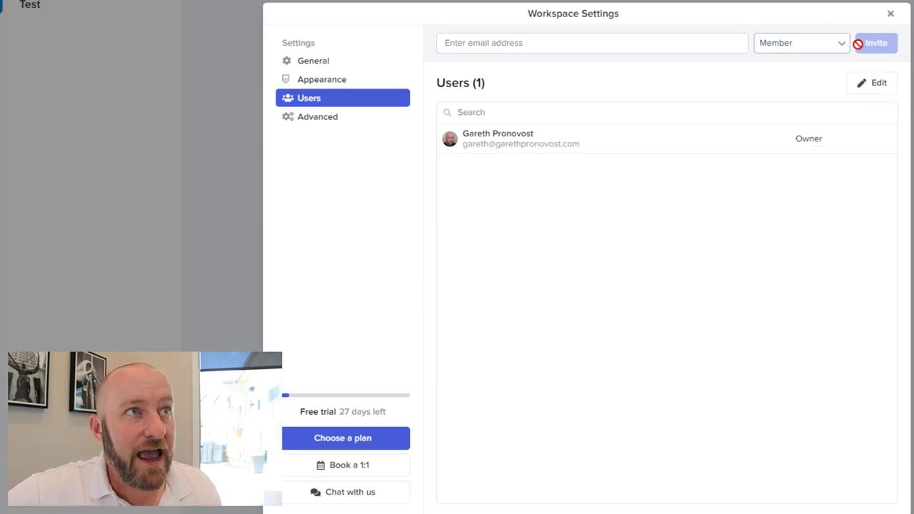
click(336, 119)
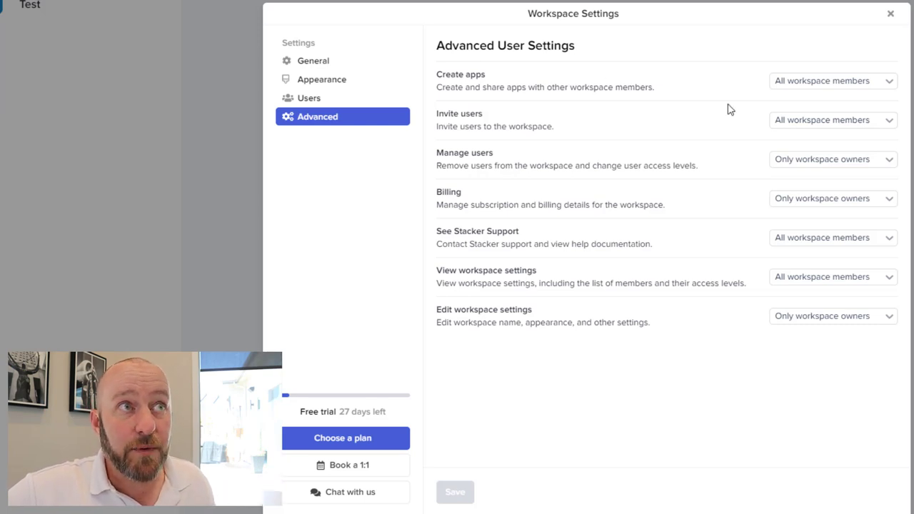
click(788, 83)
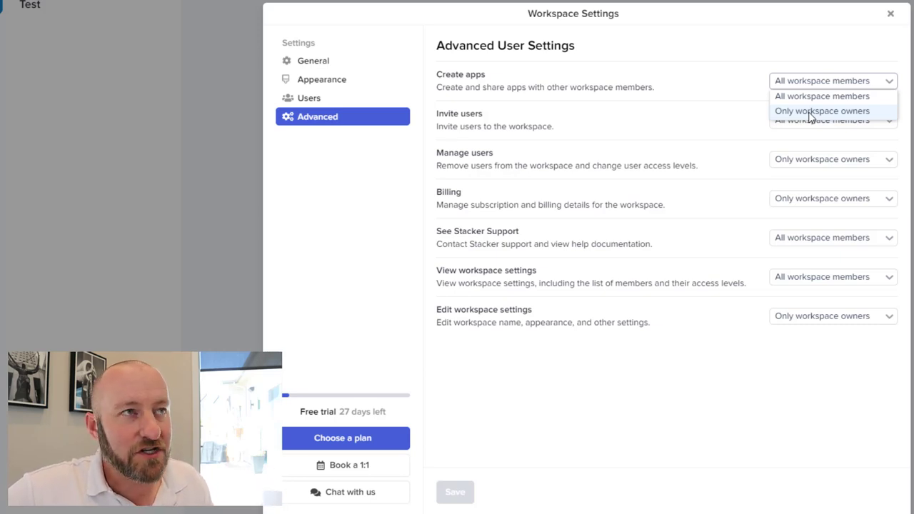
click(576, 111)
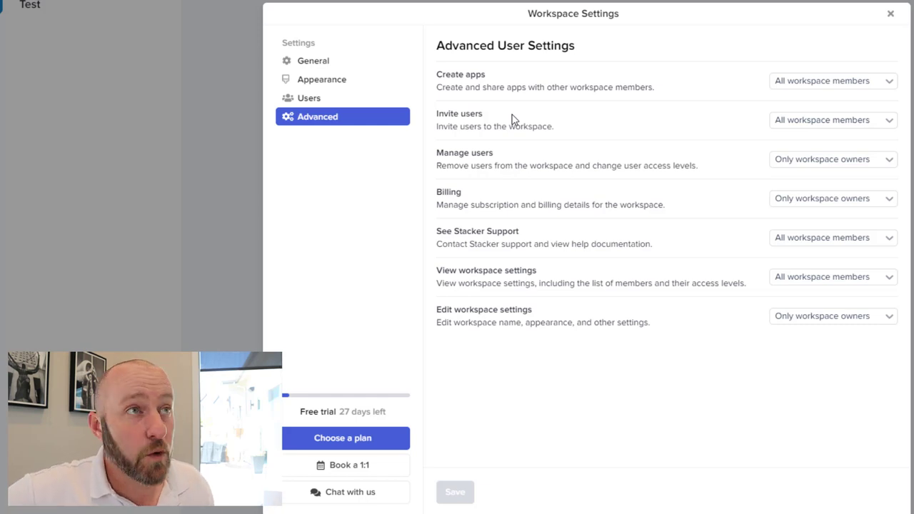
click(857, 122)
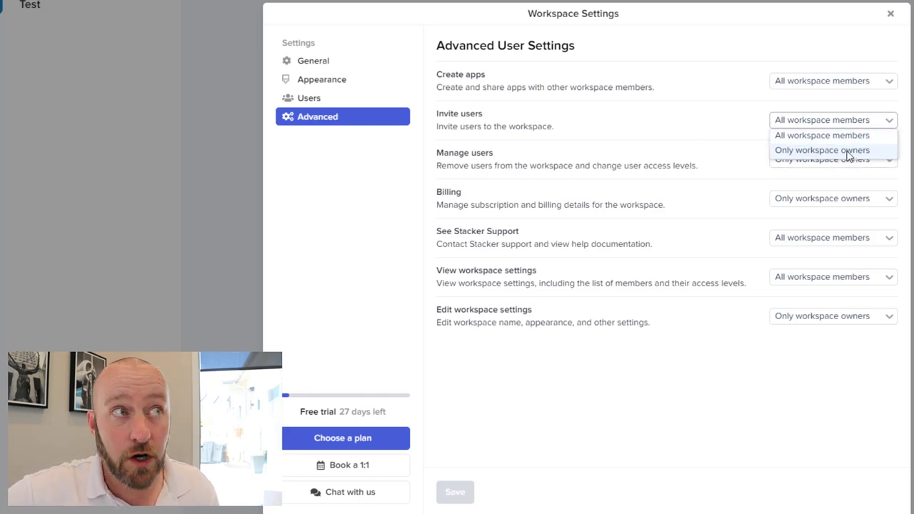
click(500, 162)
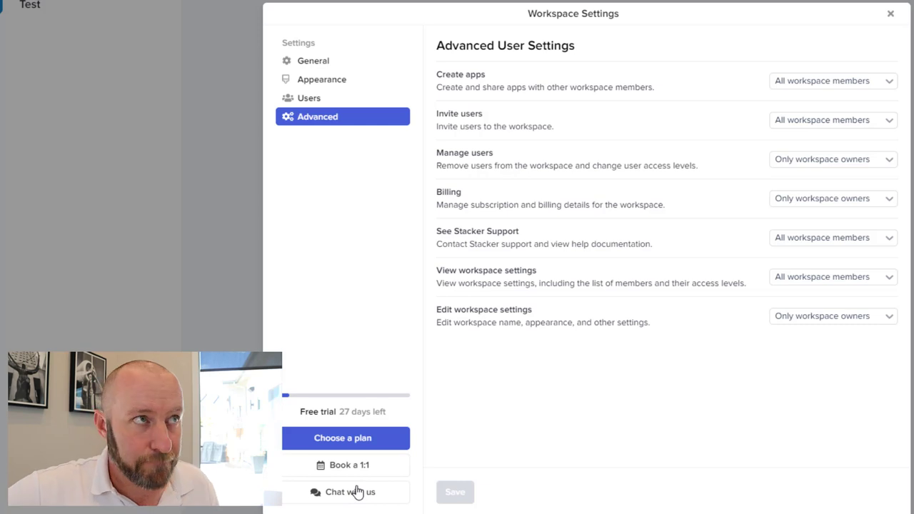
Close settings and open the Sales Pipeline CRM template from the Local Business templates
click(891, 13)
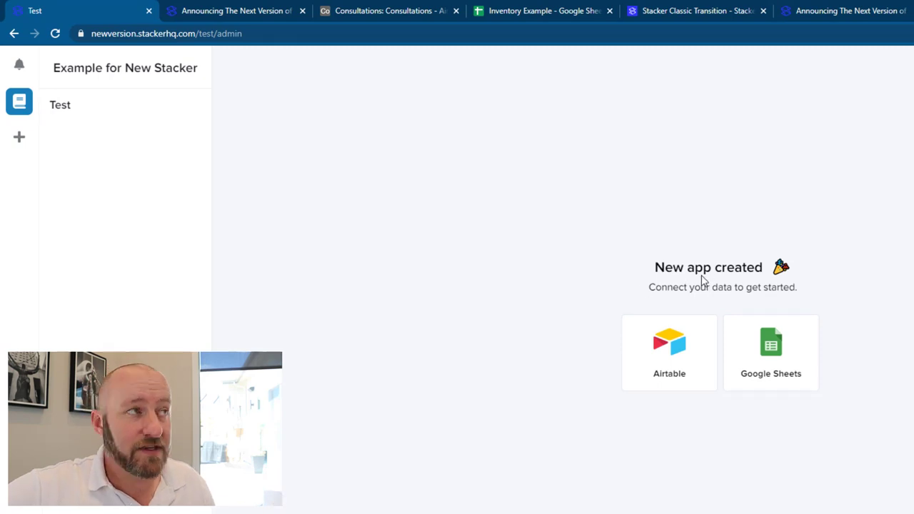
click(20, 139)
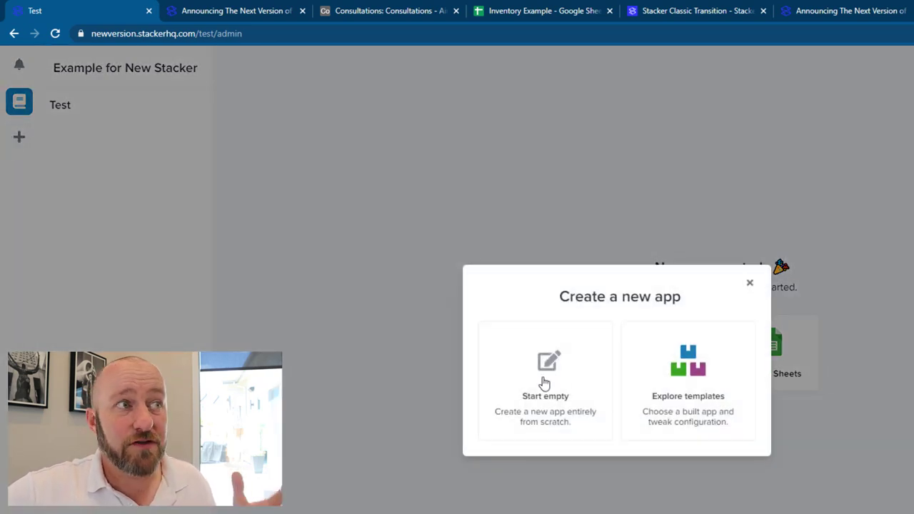
click(684, 387)
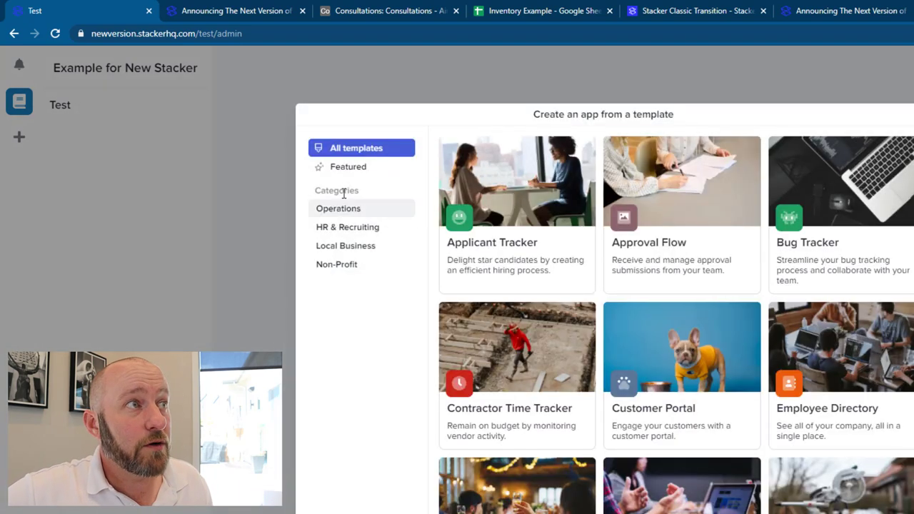
click(340, 254)
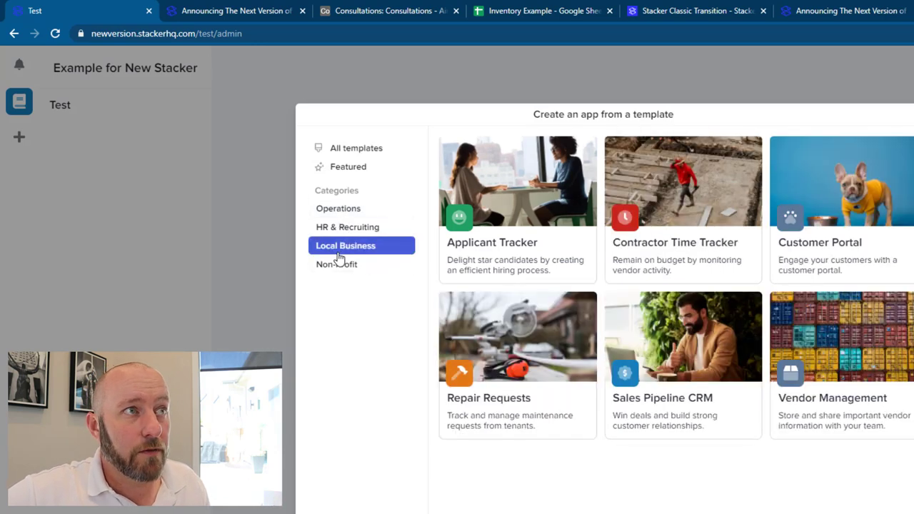
click(652, 420)
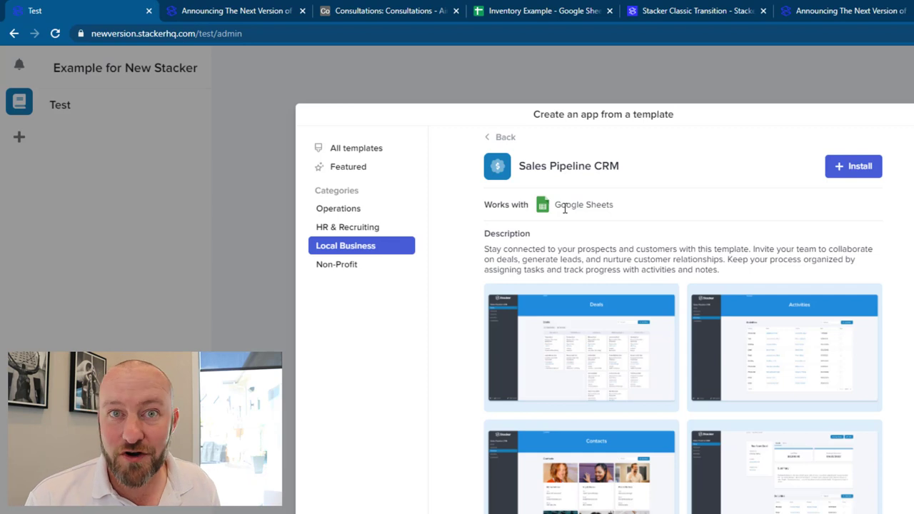
Install the Sales Pipeline CRM template, choosing a Google account and allowing stacker.app access
click(861, 166)
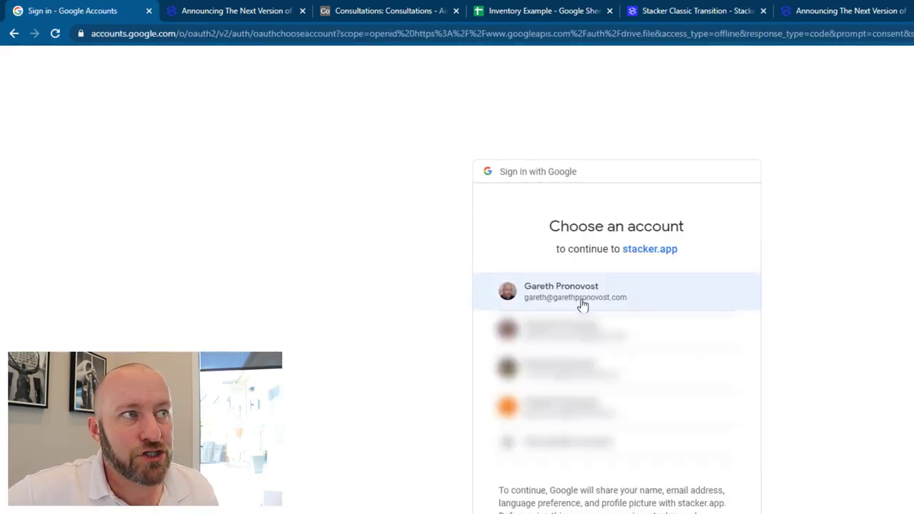
click(585, 302)
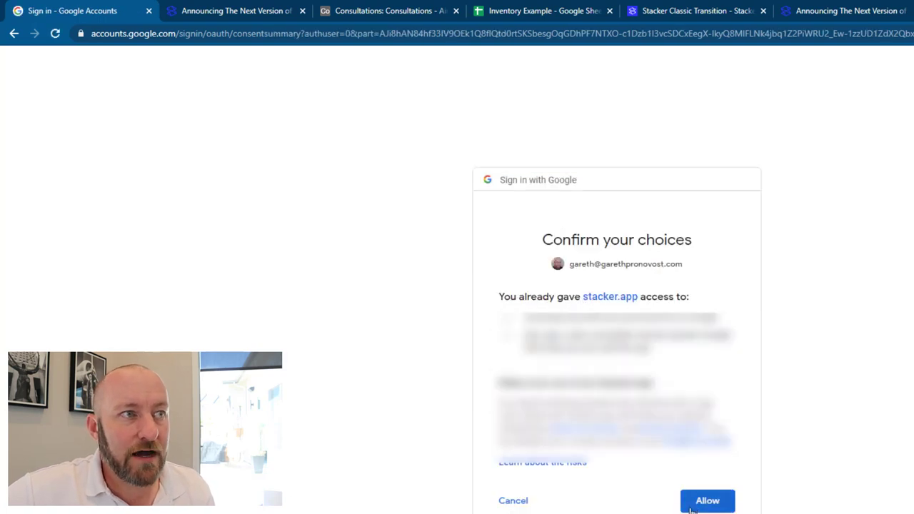
click(701, 505)
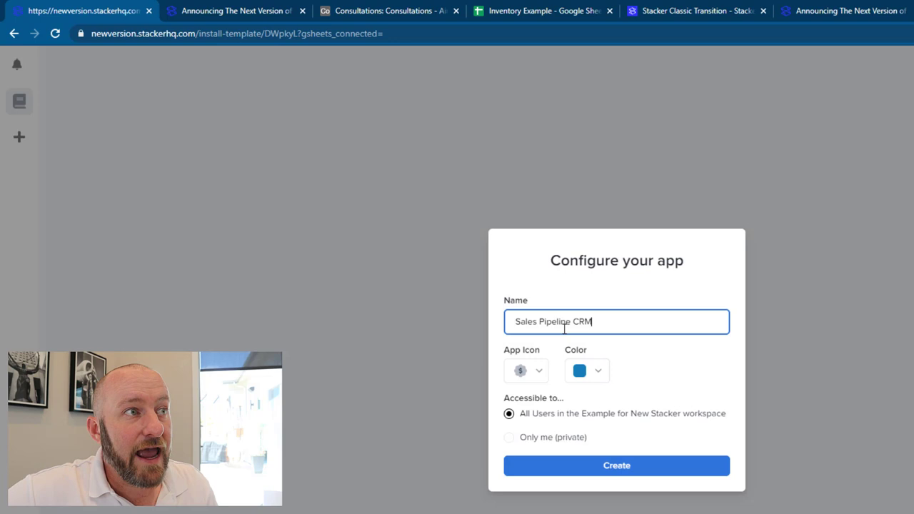
Keep the default icon, make the Sales Pipeline CRM app green, and create it
click(540, 374)
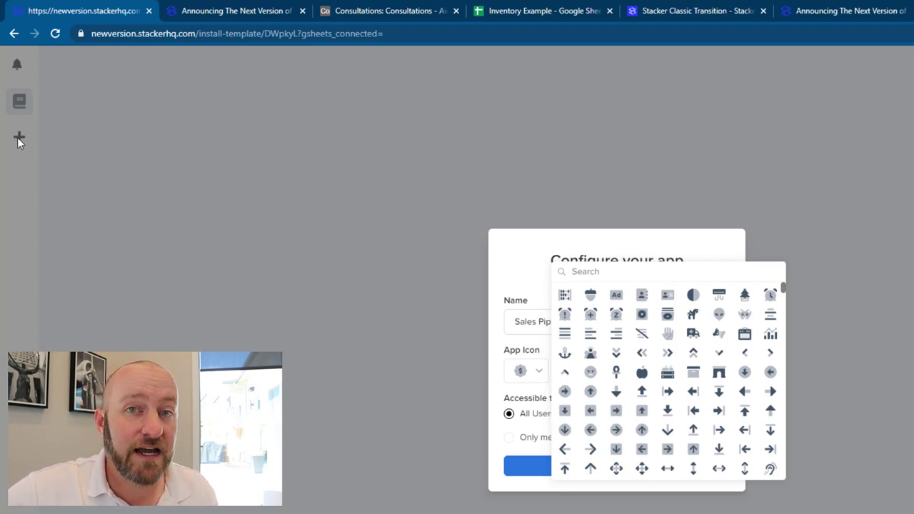
click(535, 292)
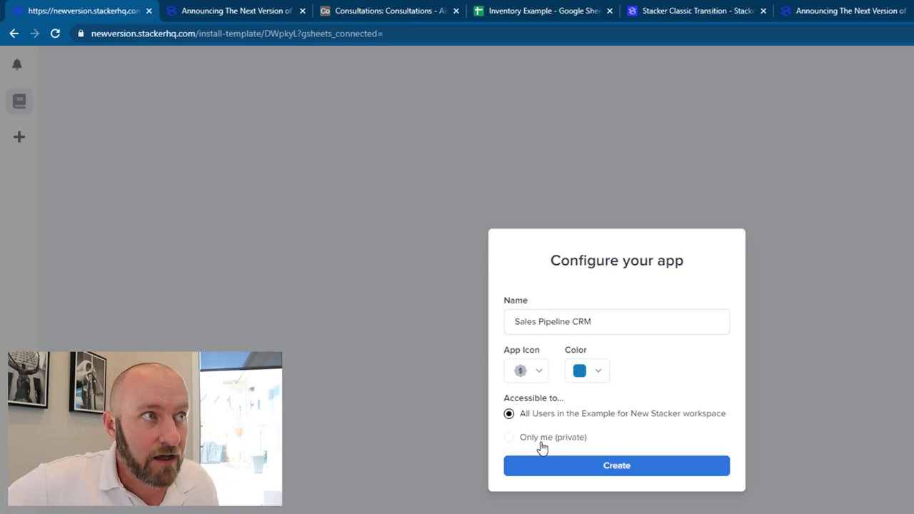
click(597, 373)
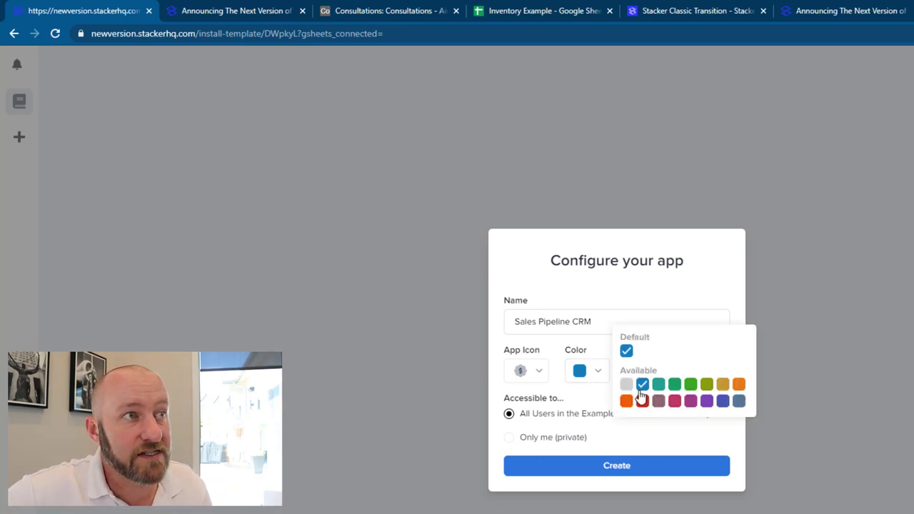
click(691, 385)
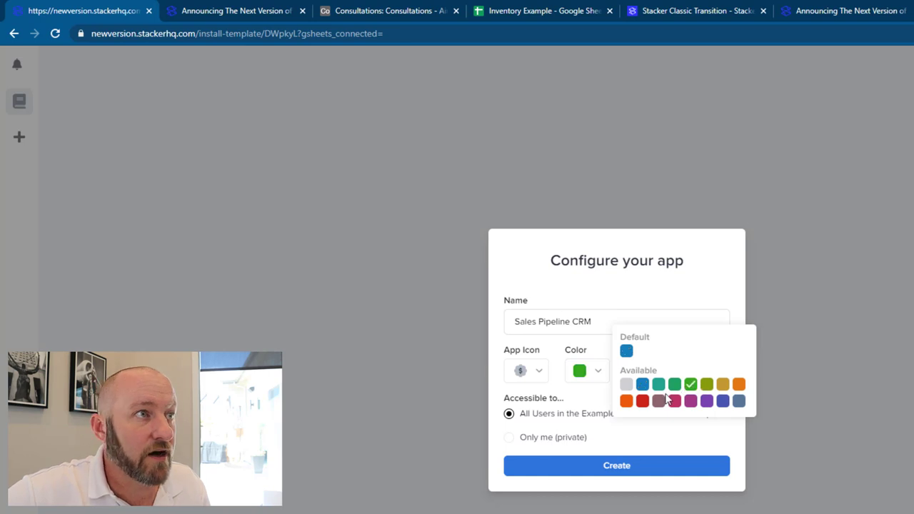
click(638, 465)
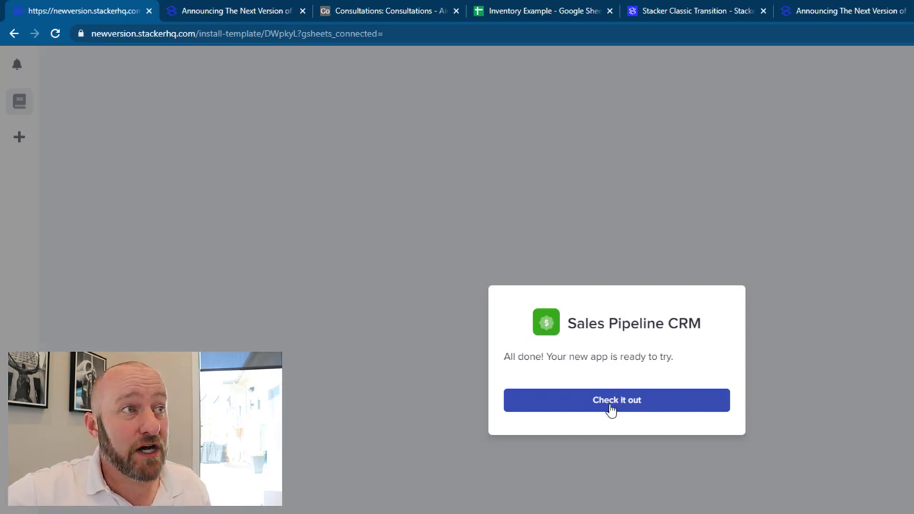
Open the new app and browse its Accounts, Contacts and Activities lists
click(611, 406)
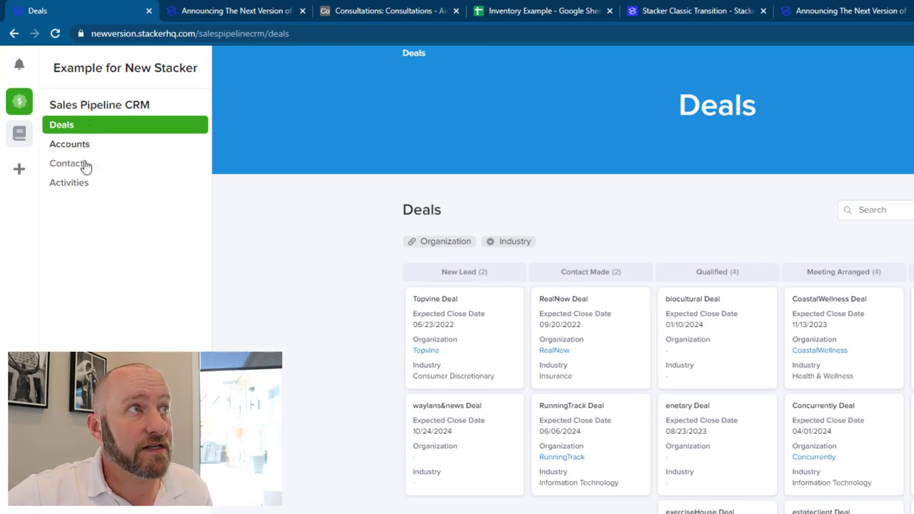
click(77, 147)
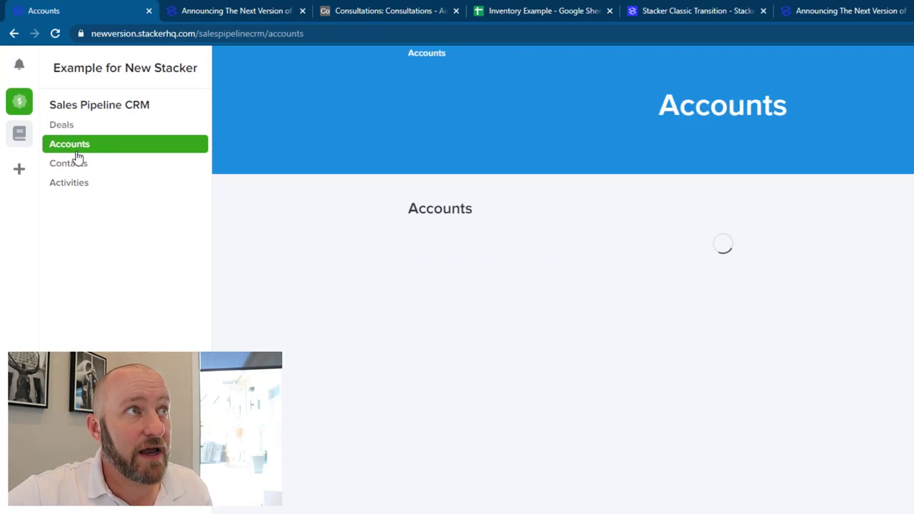
click(74, 169)
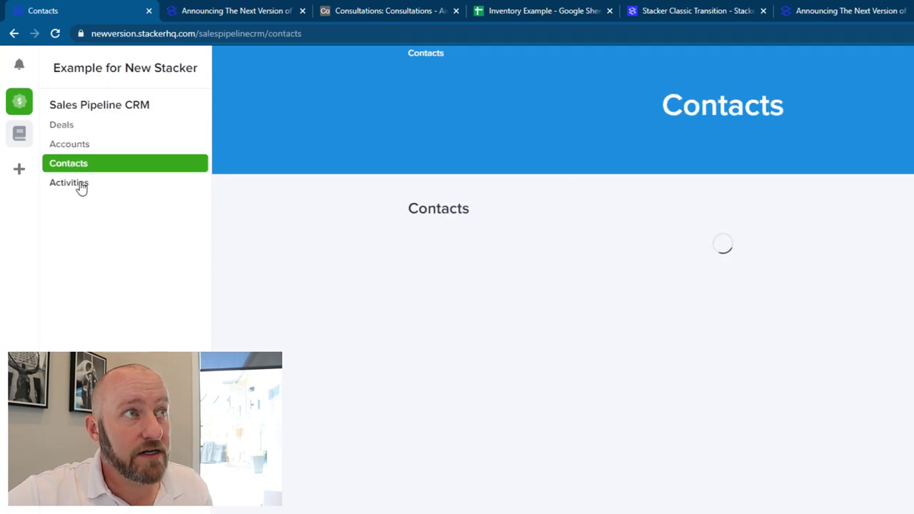
click(82, 186)
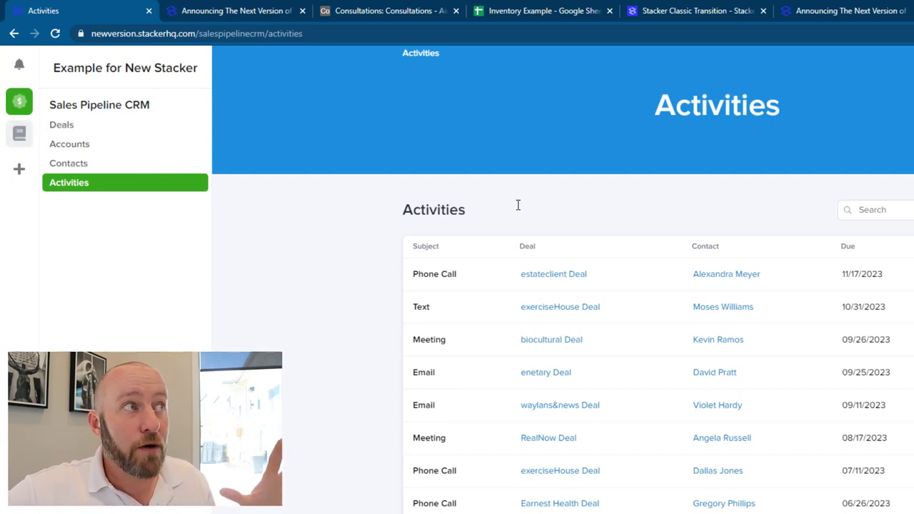
On the Deals board, drag the Topvine Deal across stages and drop it back under New Lead
click(67, 128)
mouse_move(470, 351)
mouse_down()
mouse_move(604, 351)
mouse_move(472, 340)
mouse_move(464, 347)
mouse_up()
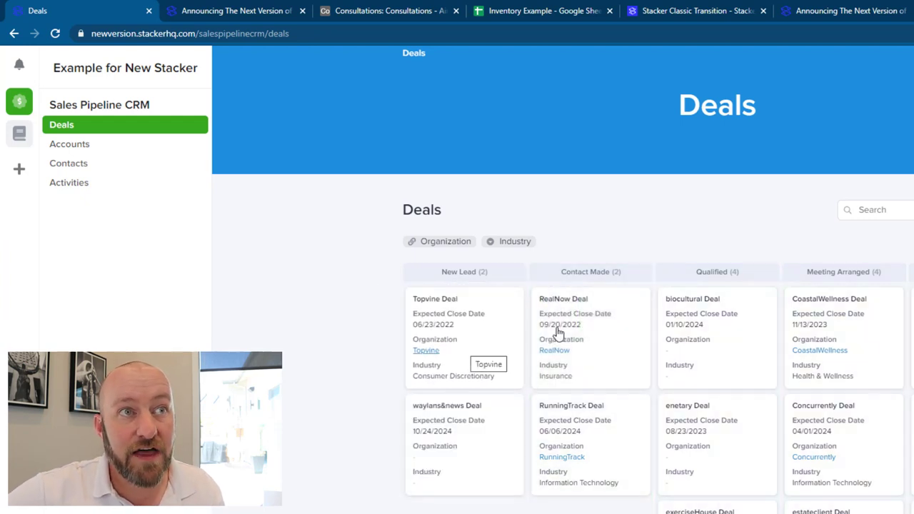
drag(520, 342, 529, 343)
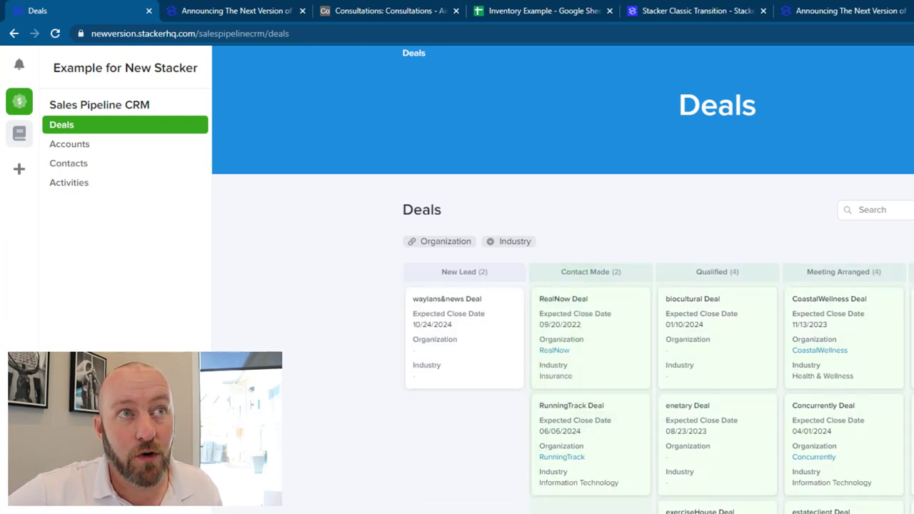
drag(666, 344, 508, 336)
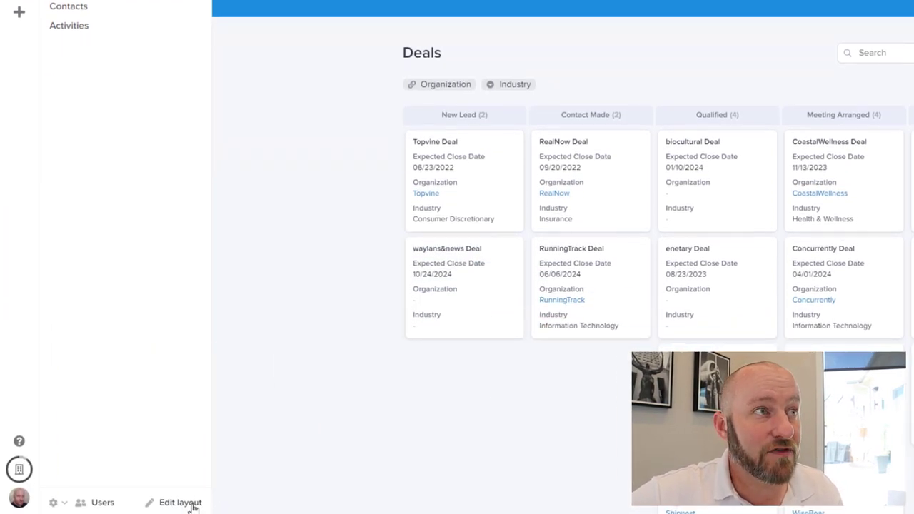
click(193, 506)
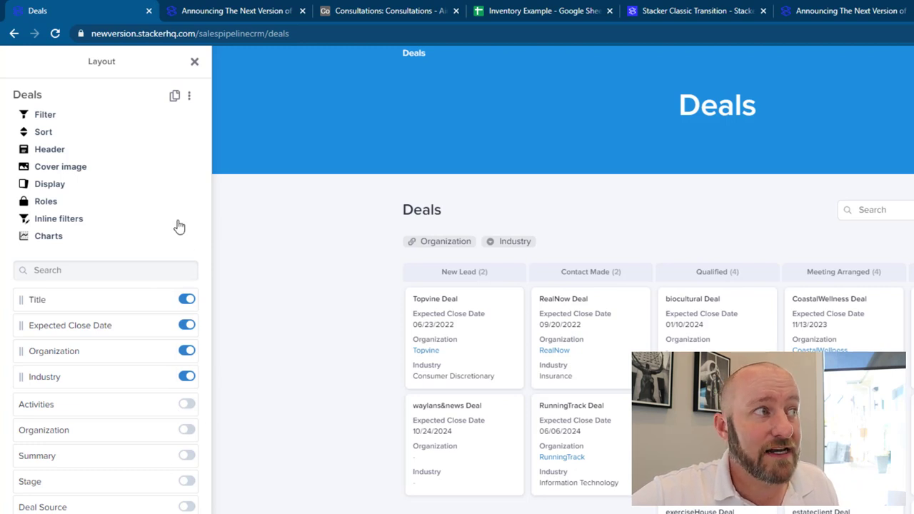
click(195, 63)
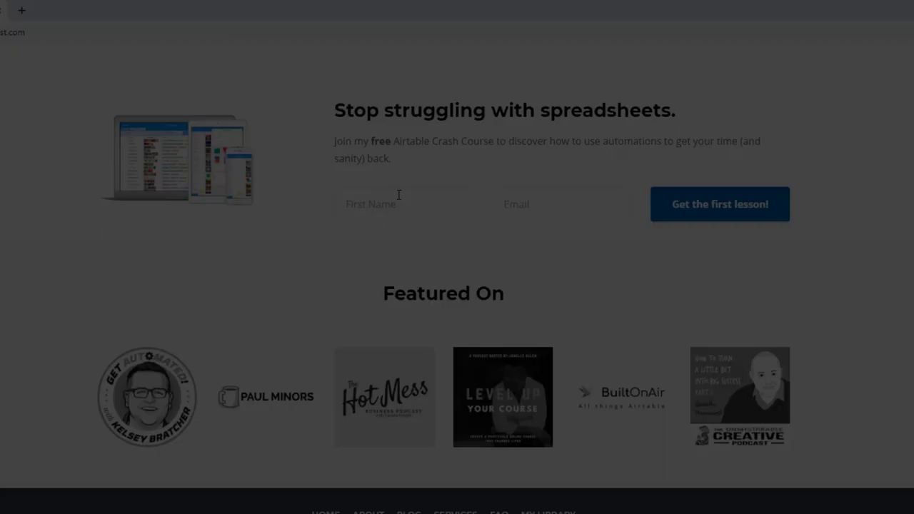
Enter a first name in the crash-course form and accept the browser's suggested e-mail address
click(398, 204)
text(Gareth)
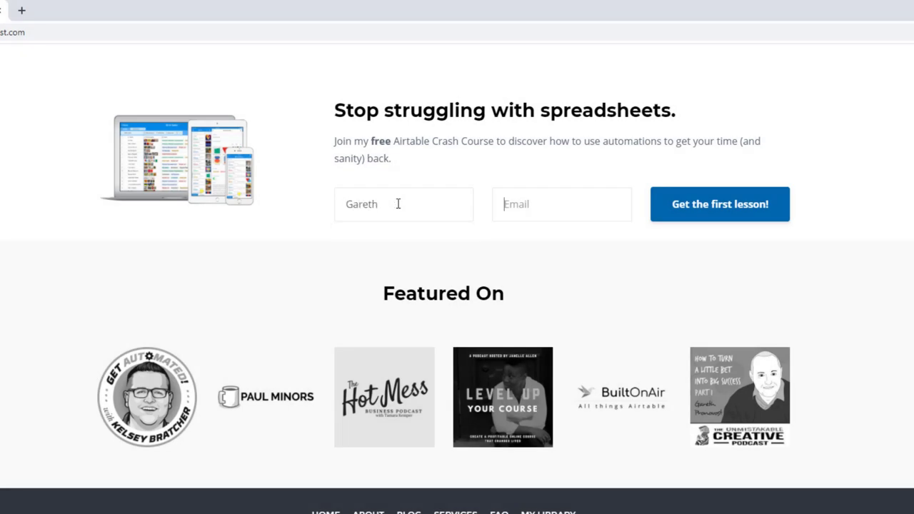
key(Tab)
text(garet)
key(Down)
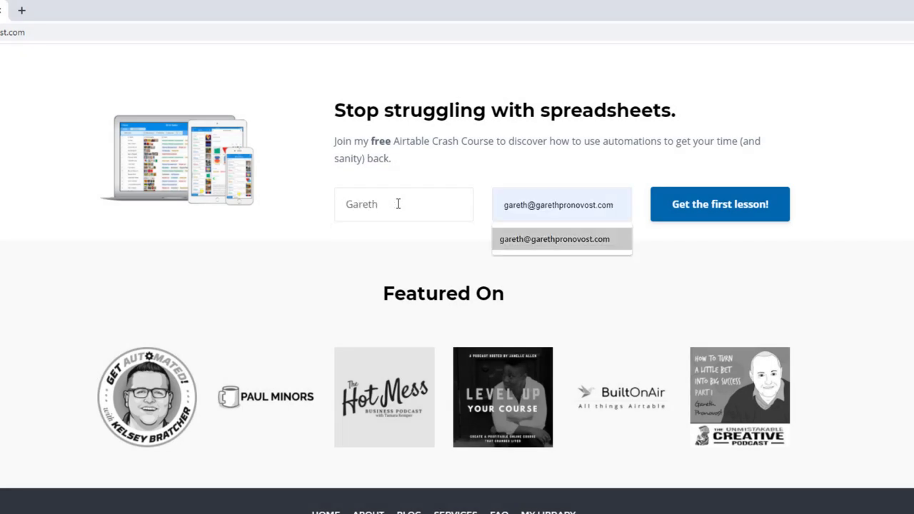
key(Return)
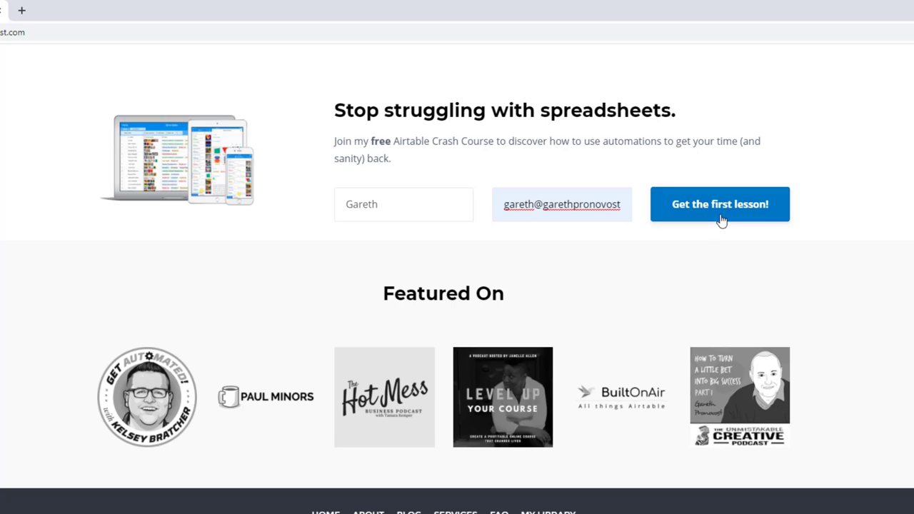
Go to the Services page and bring the three Airtable consulting option cards into view
scroll(722, 220, up, 20)
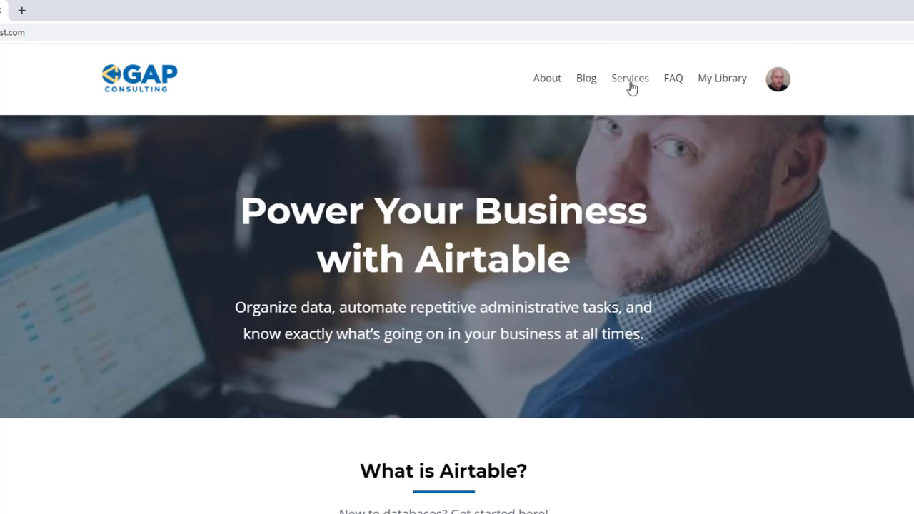
click(630, 80)
scroll(338, 319, down, 7)
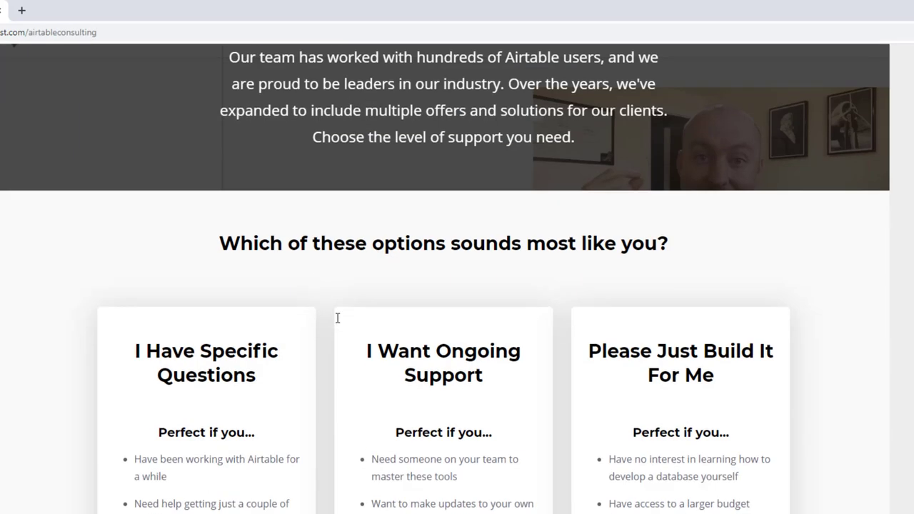